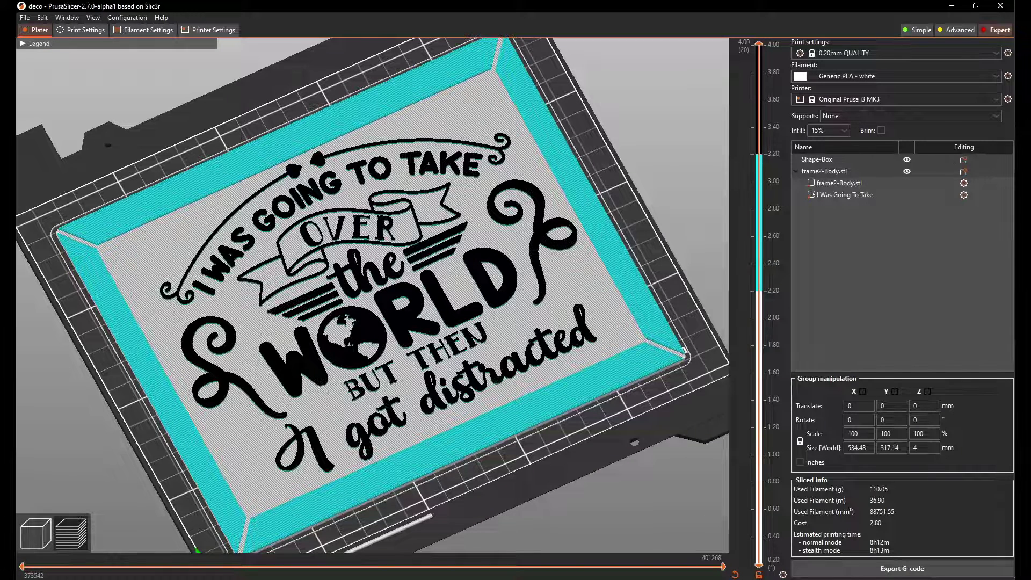
# Step: Switch to the Untitled PrusaSlicer project showing the frame with the 02641 Sugar Skull
pyautogui.hotkey('alt', 'Tab')
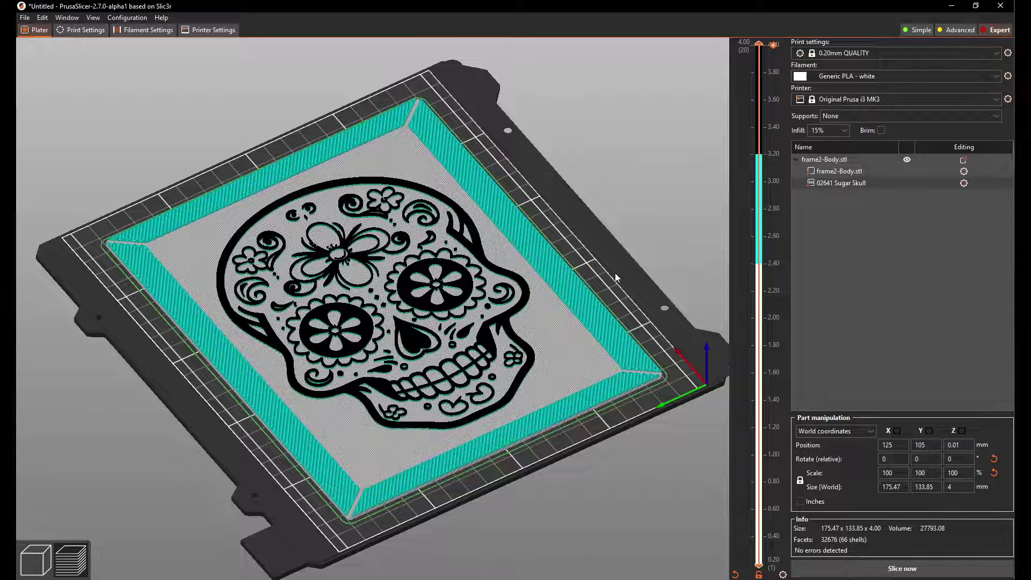
# Step: Browse the Google Images 'free svg' results, then return to the sliced deco project
pyautogui.hotkey('alt', 'Tab')
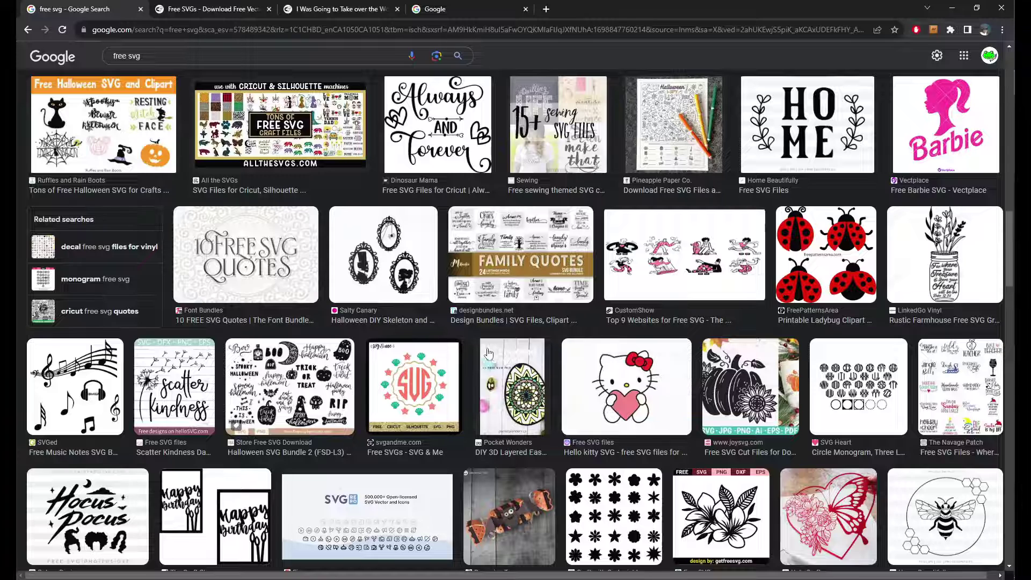
pyautogui.click(104, 62)
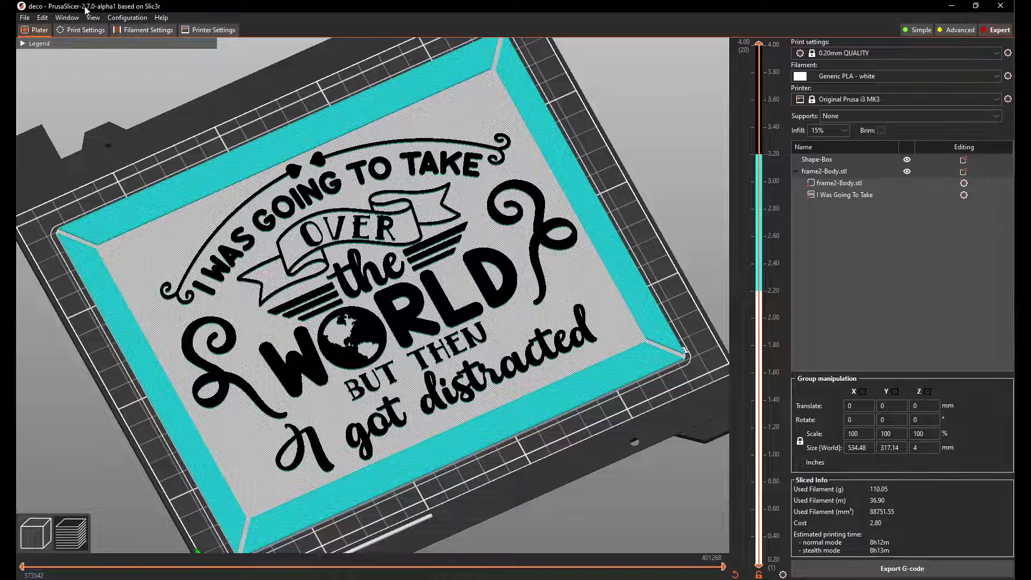
# Step: Launch a new Prusa 2.7 instance with an empty bed, and inspect the chamfered frame2 model in FreeCAD
pyautogui.rightClick(881, 155)
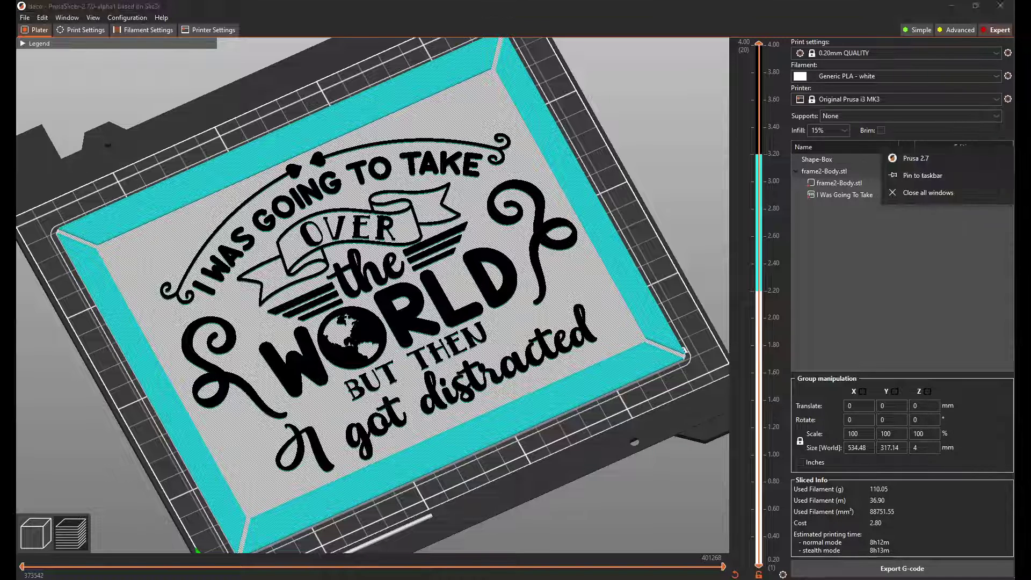
pyautogui.click(943, 162)
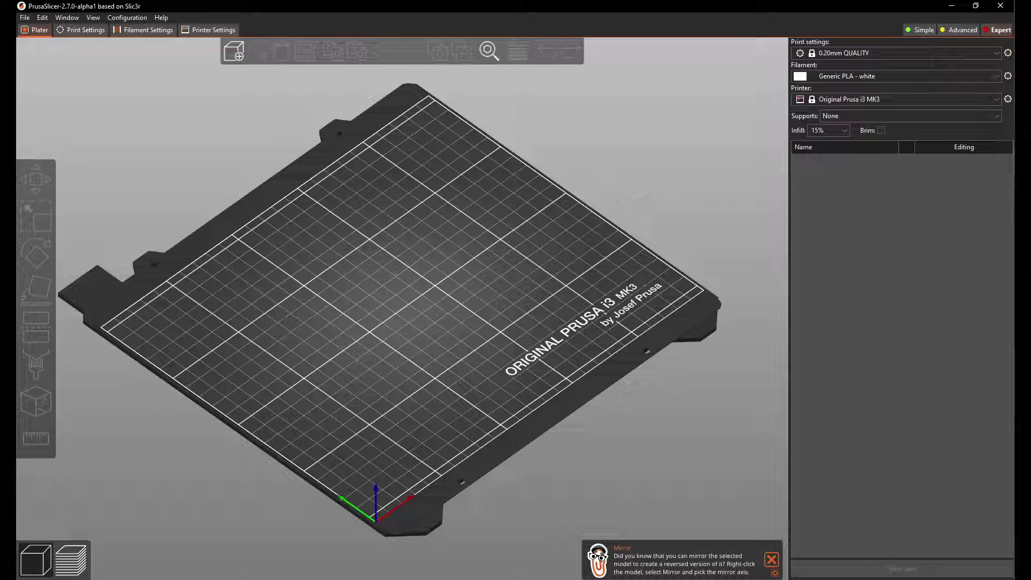
pyautogui.hotkey('alt', 'Tab')
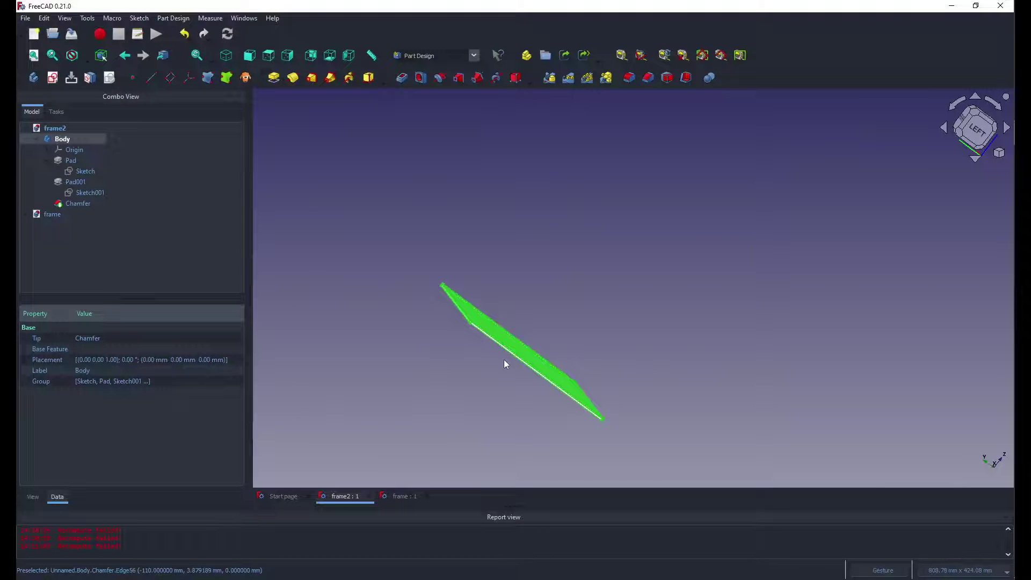
pyautogui.moveTo(458, 377); pyautogui.dragTo(523, 329)
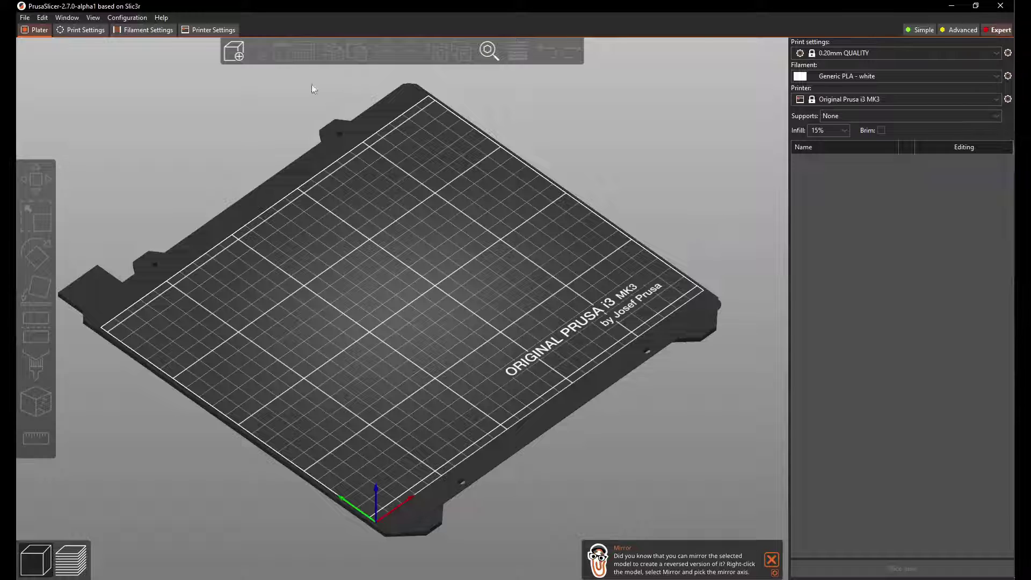
# Step: Import frame2-Body.stl and move it off the bed to the upper left
pyautogui.click(234, 52)
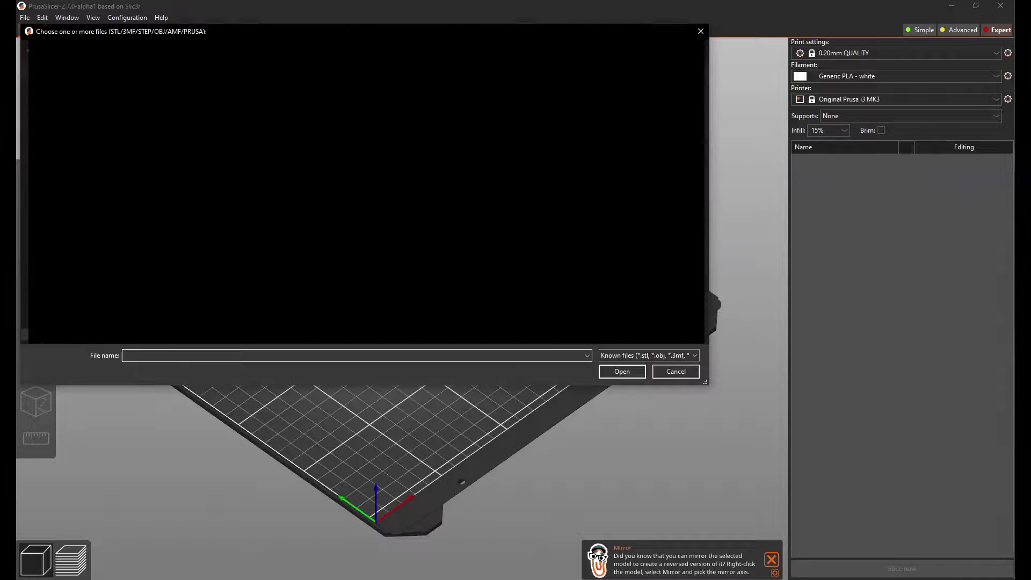
pyautogui.click(161, 65)
pyautogui.click(622, 372)
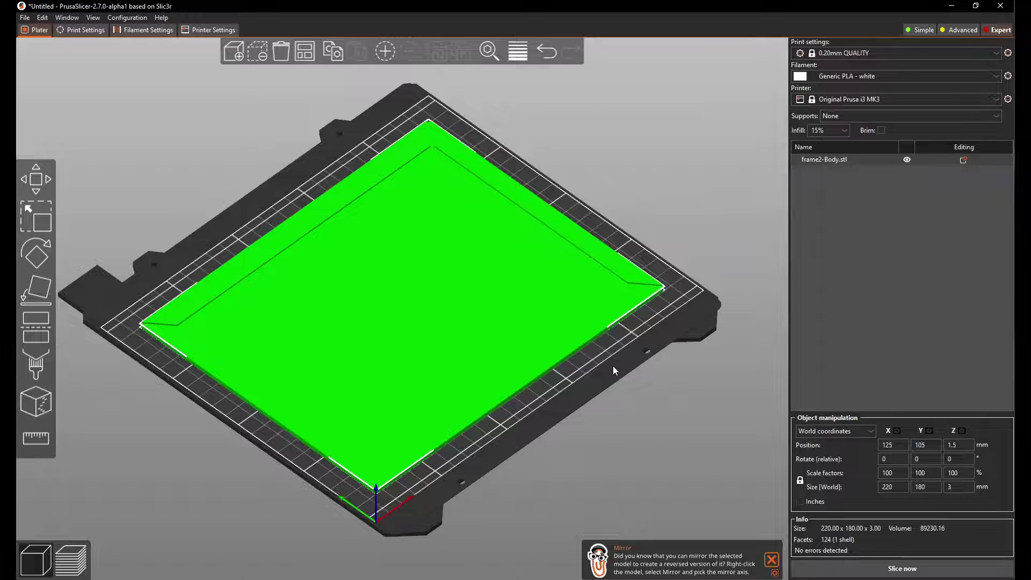
pyautogui.scroll(-2, 596, 354)
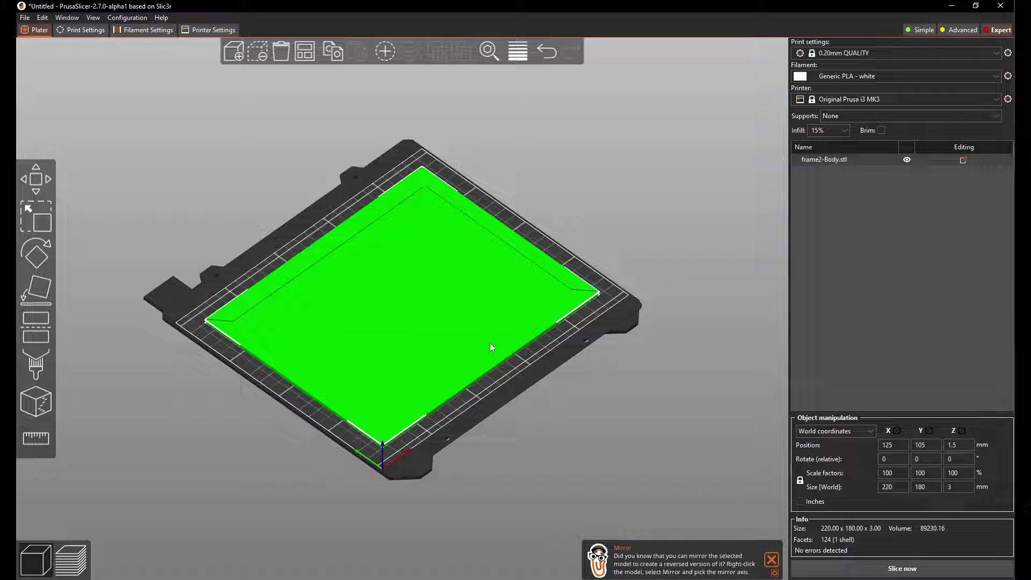
pyautogui.moveTo(434, 320); pyautogui.dragTo(131, 174)
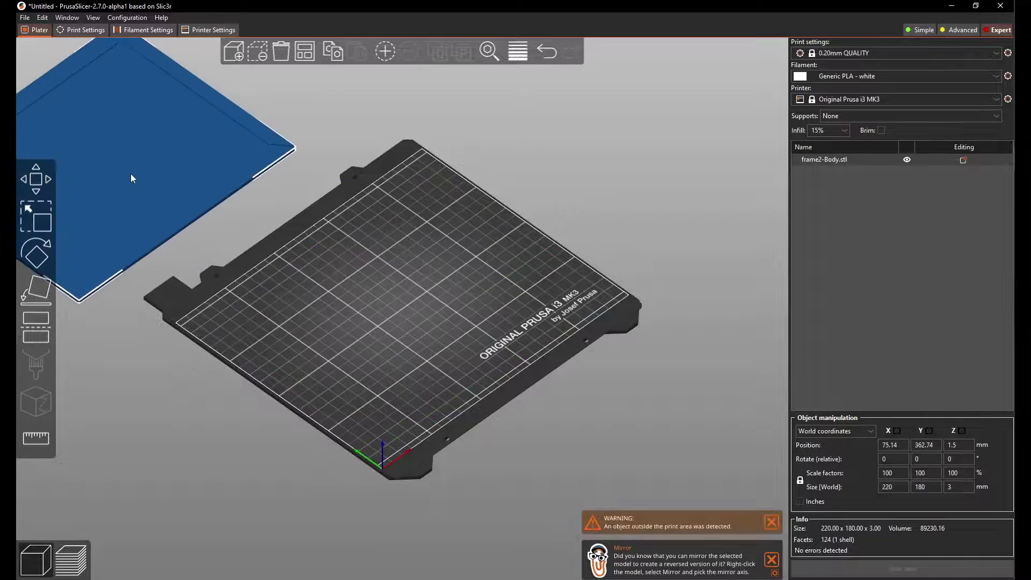
# Step: Add a box shape to the bed via Add Shape > Box
pyautogui.rightClick(361, 294)
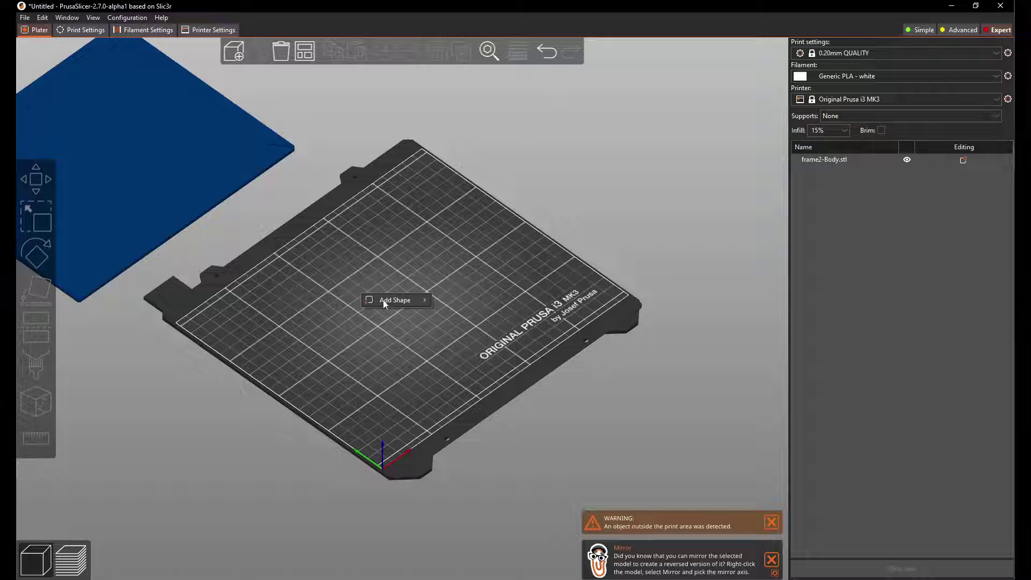
pyautogui.moveTo(392, 299)
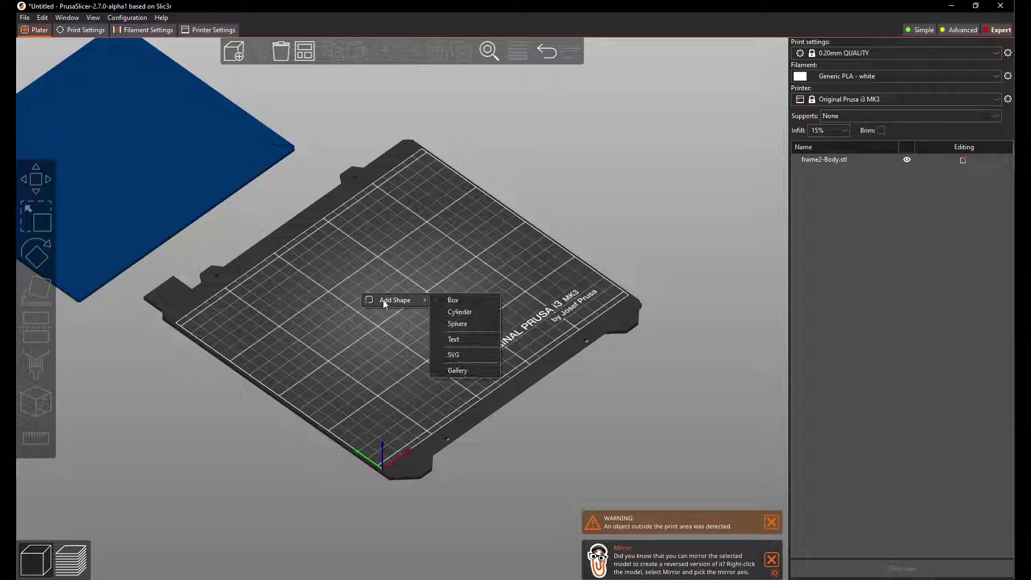
pyautogui.click(465, 302)
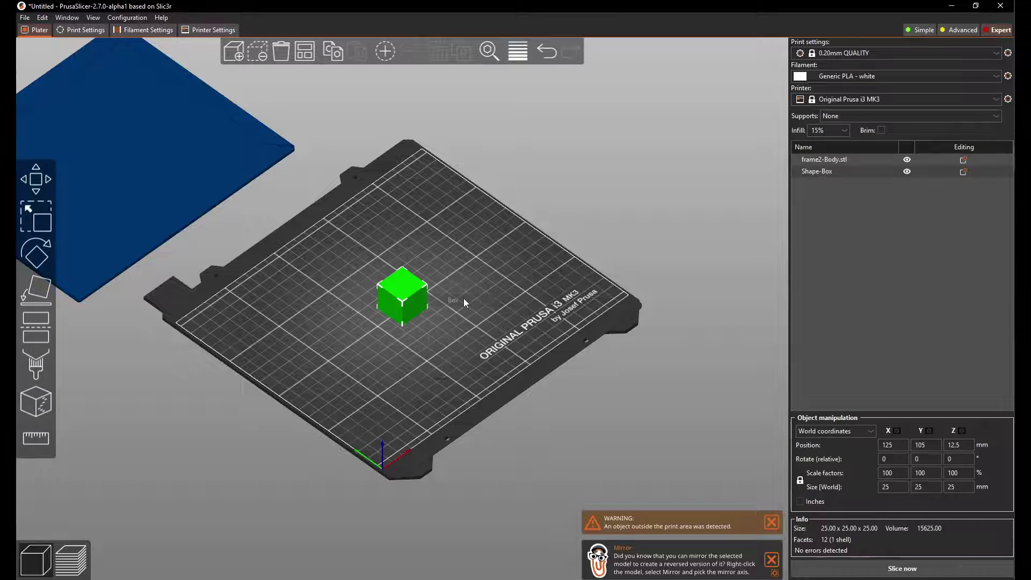
# Step: Resize the box to 220 × 180 × 2 mm with proportional scaling unlocked
pyautogui.click(903, 488)
pyautogui.write('220')
pyautogui.press('Return')
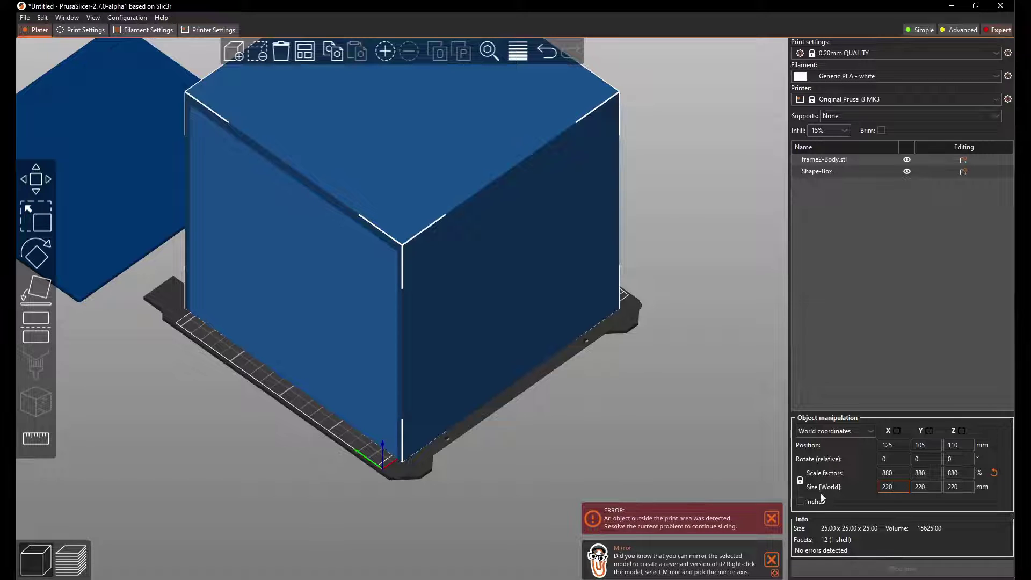
pyautogui.click(801, 482)
pyautogui.click(934, 487)
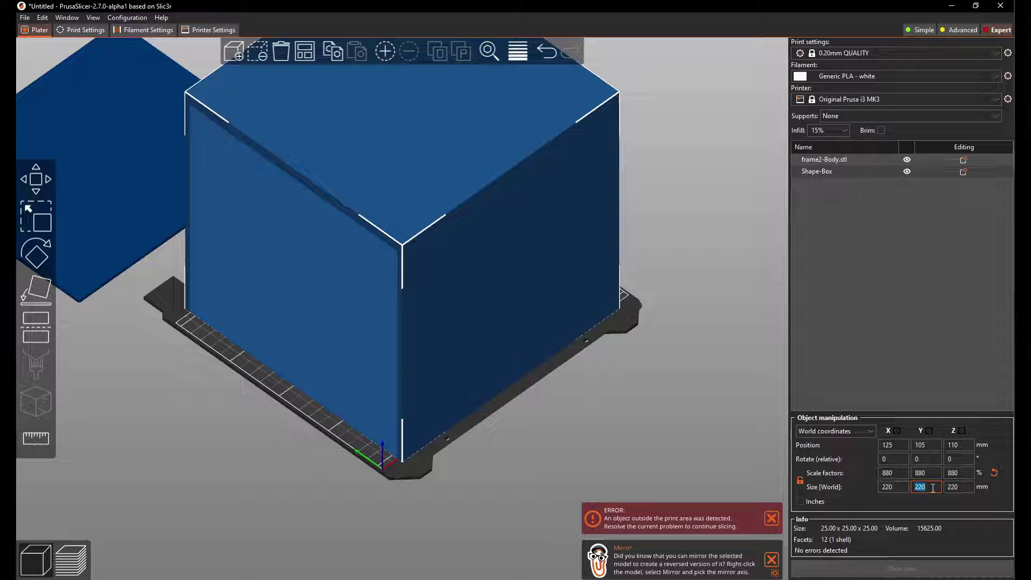
pyautogui.write('180')
pyautogui.press('Return')
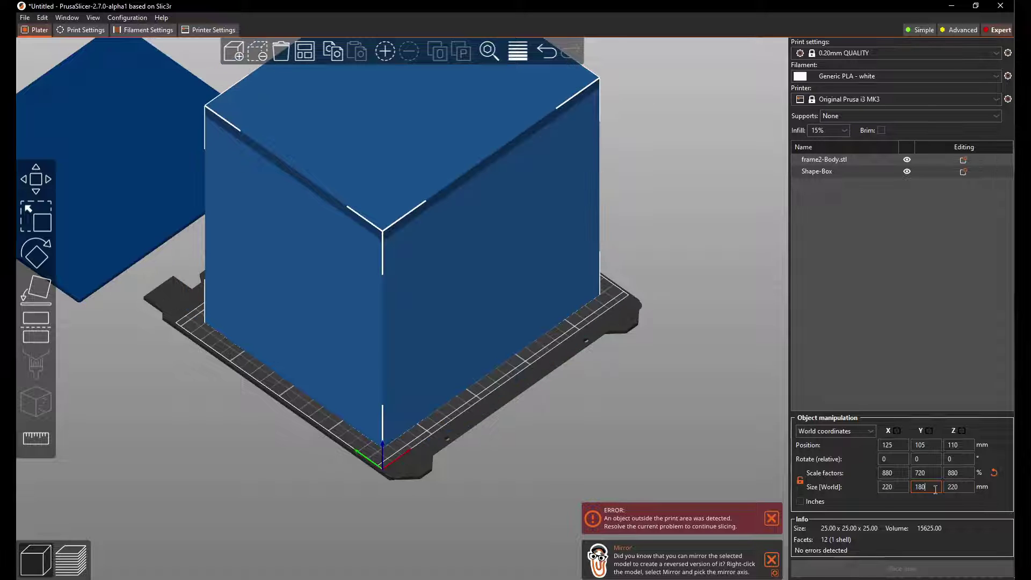
pyautogui.doubleClick(964, 487)
pyautogui.write('2')
pyautogui.press('Return')
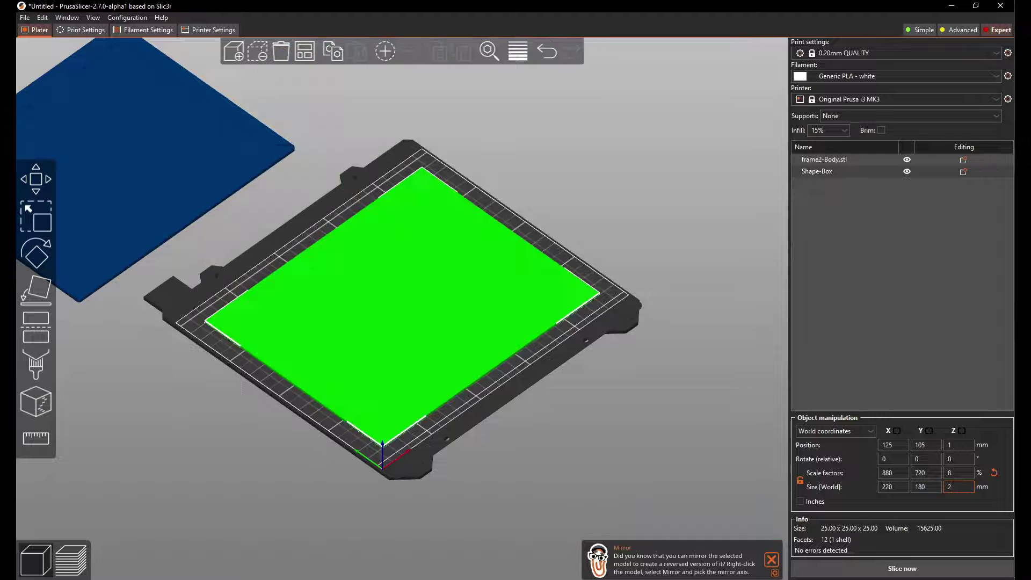
pyautogui.click(376, 337)
pyautogui.click(154, 208)
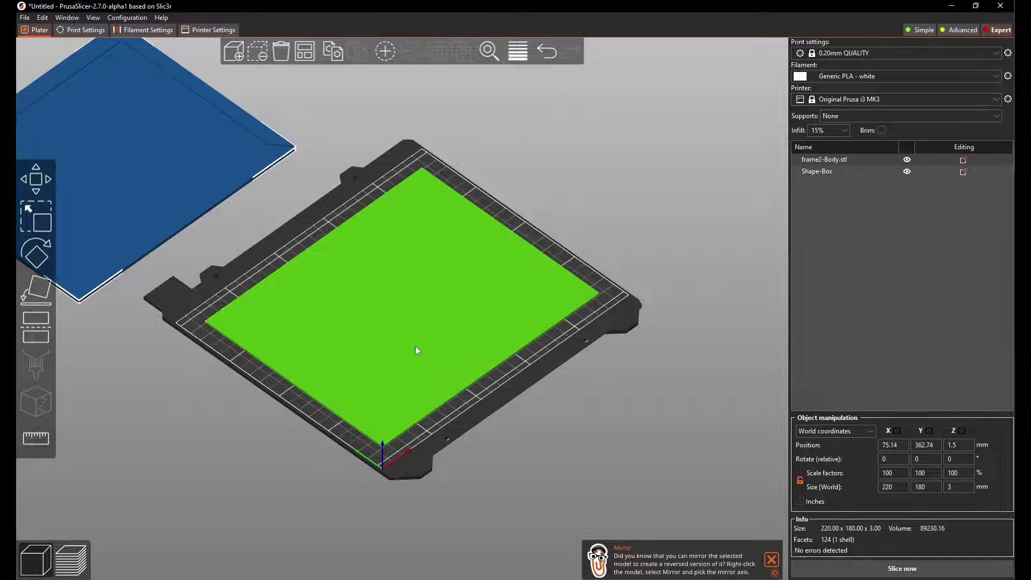
# Step: Move the plate off the bed and place frame2-Body.stl on the bed at X 125, Y 105
pyautogui.moveTo(440, 379); pyautogui.dragTo(551, 179)
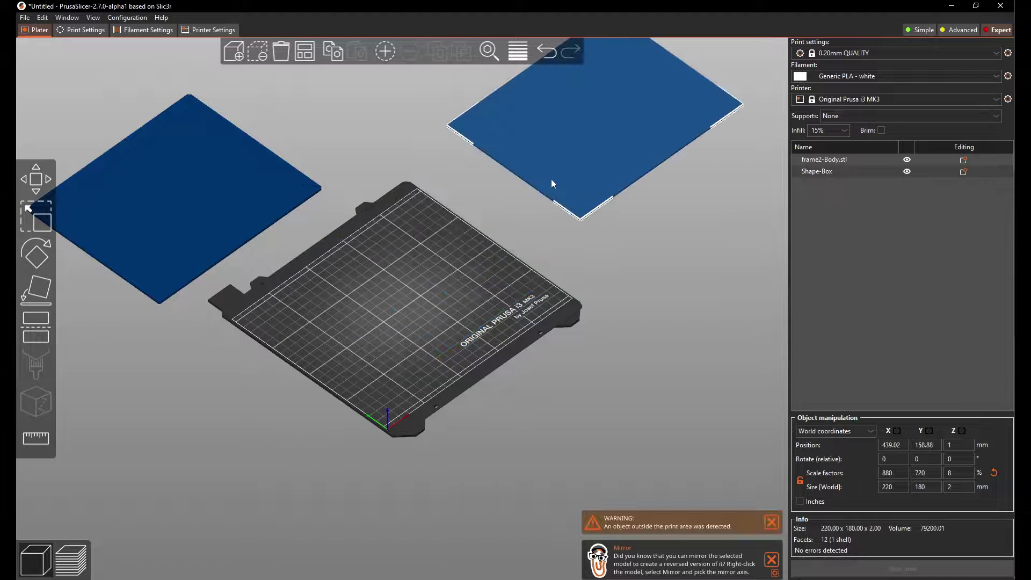
pyautogui.moveTo(311, 224); pyautogui.dragTo(457, 311)
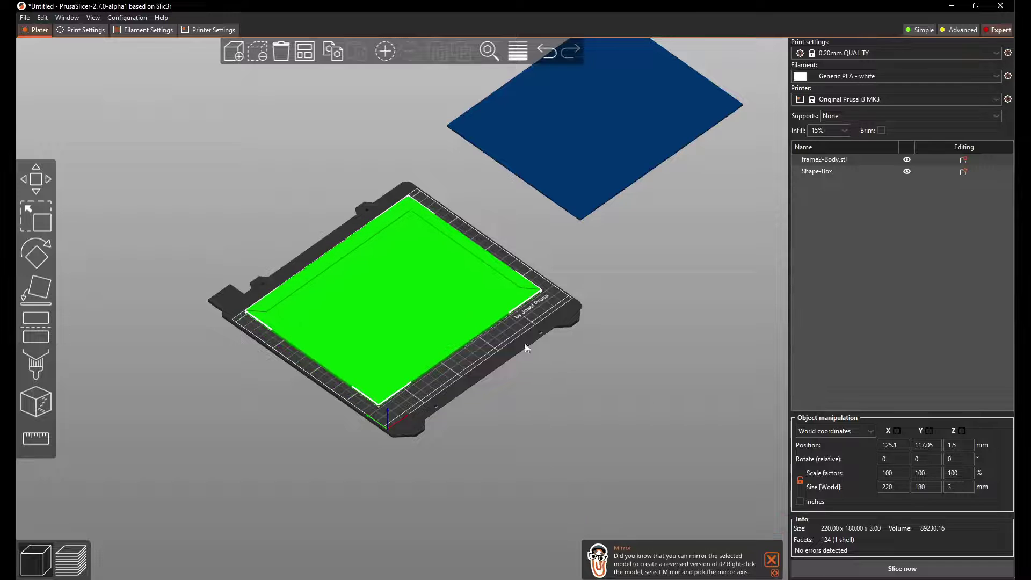
pyautogui.doubleClick(891, 445)
pyautogui.write('125')
pyautogui.doubleClick(921, 445)
pyautogui.write('105')
pyautogui.press('Return')
pyautogui.moveTo(527, 410); pyautogui.dragTo(511, 424)
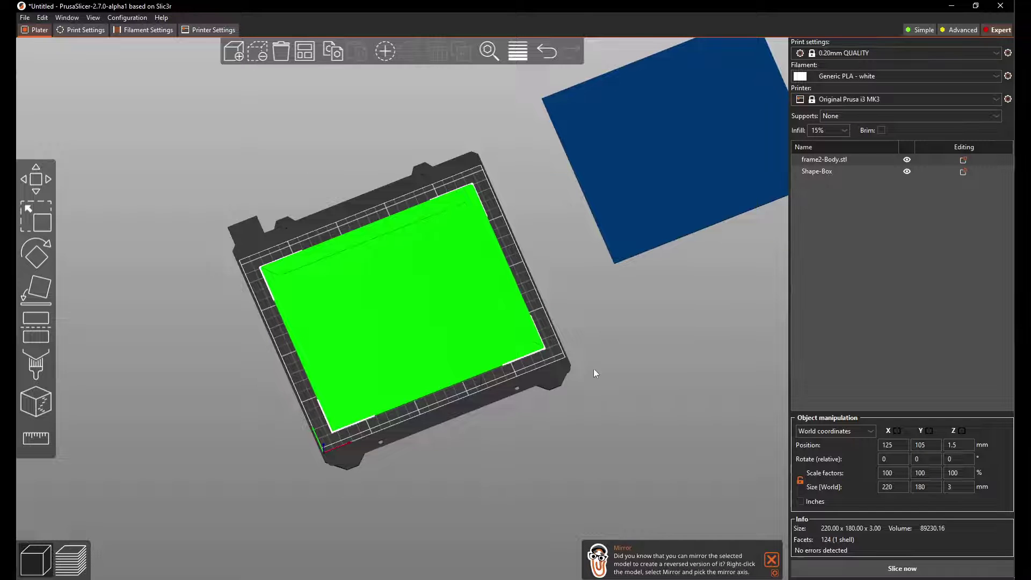
pyautogui.moveTo(594, 368); pyautogui.dragTo(608, 351)
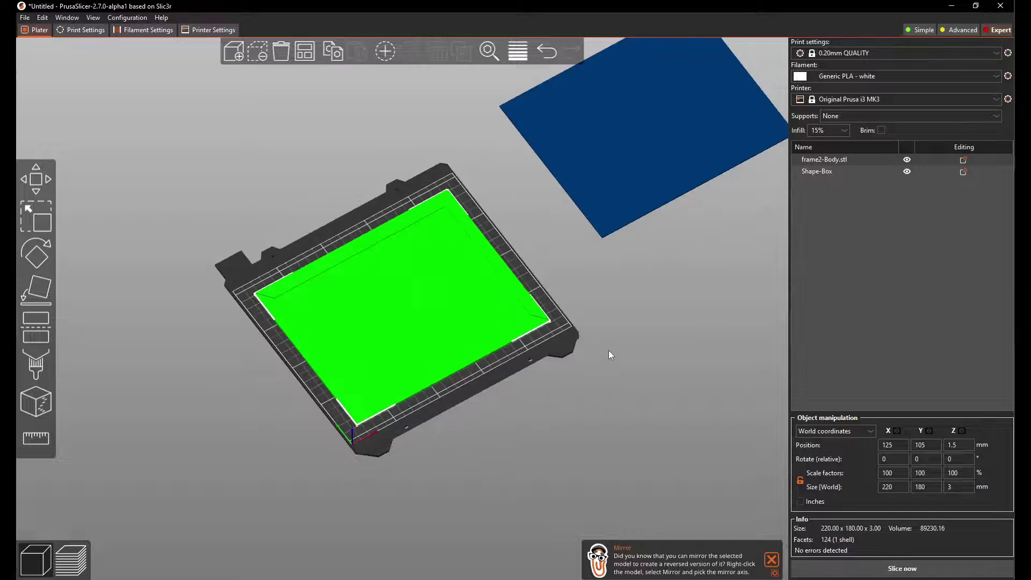
pyautogui.rightClick(441, 323)
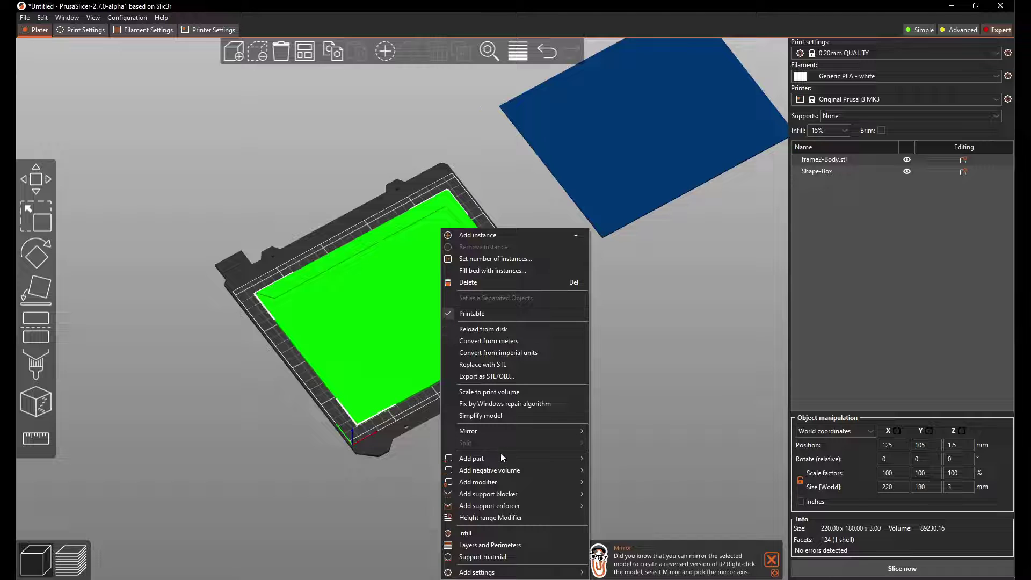
pyautogui.moveTo(502, 457)
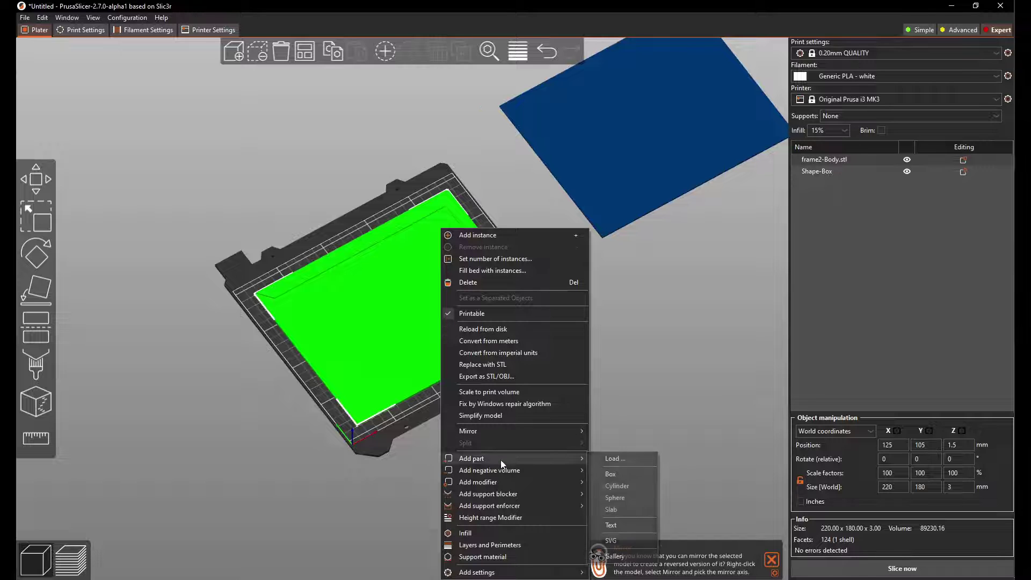
pyautogui.click(625, 539)
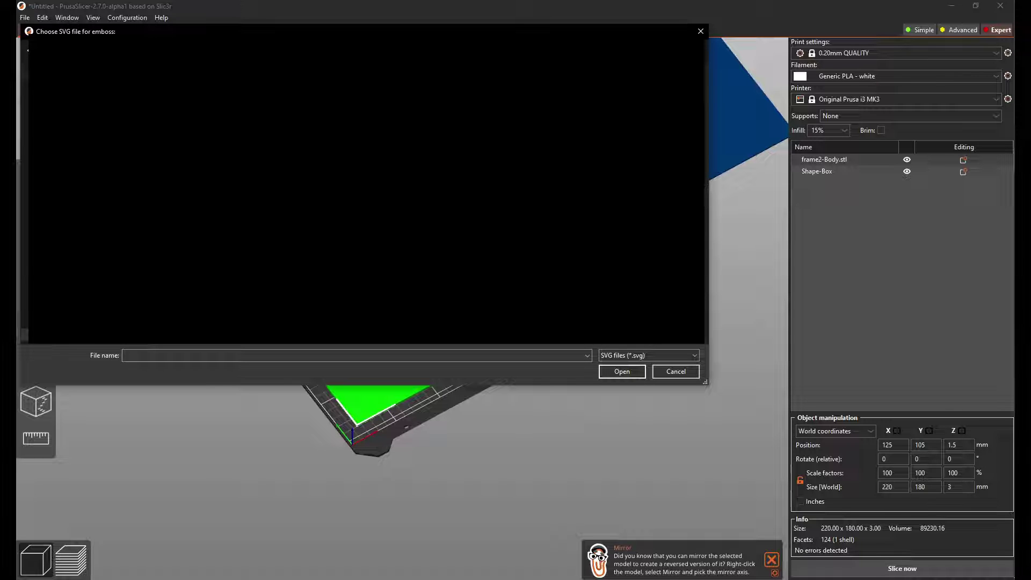
pyautogui.click(215, 107)
pyautogui.click(628, 372)
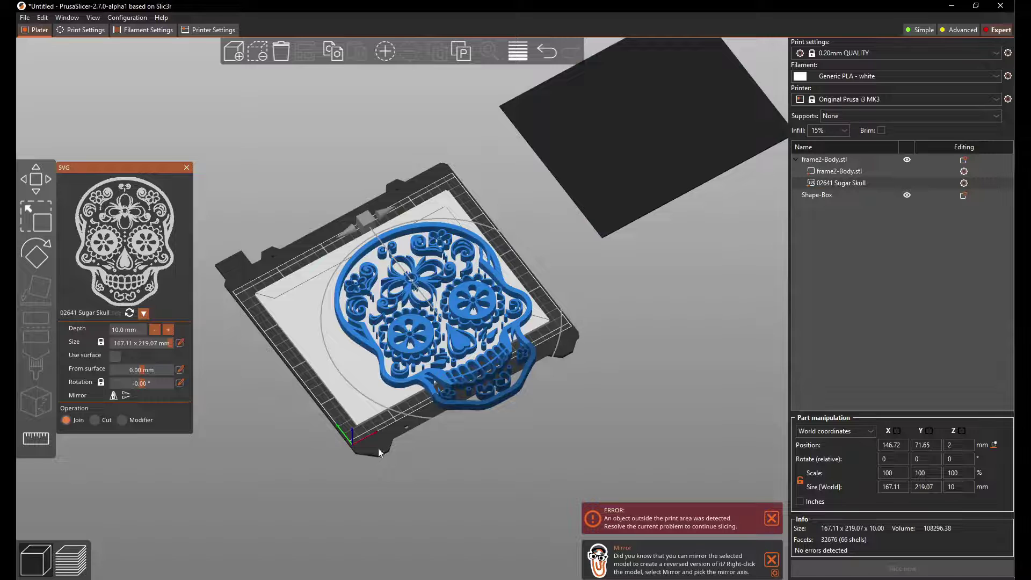
pyautogui.moveTo(379, 449); pyautogui.dragTo(352, 448)
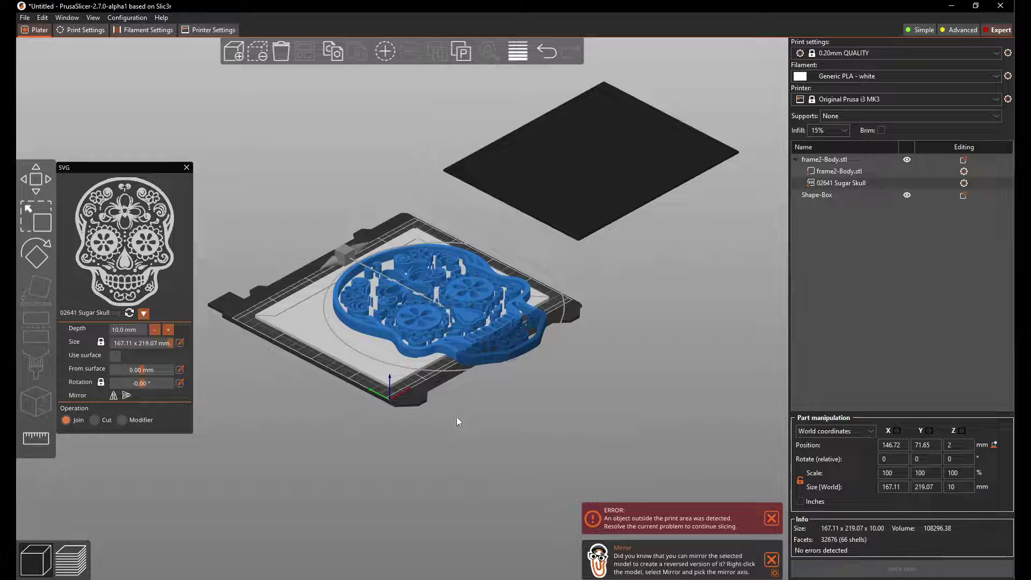
# Step: Rotate the sugar skull 90° about the Z axis and view the bed from the top
pyautogui.click(25, 253)
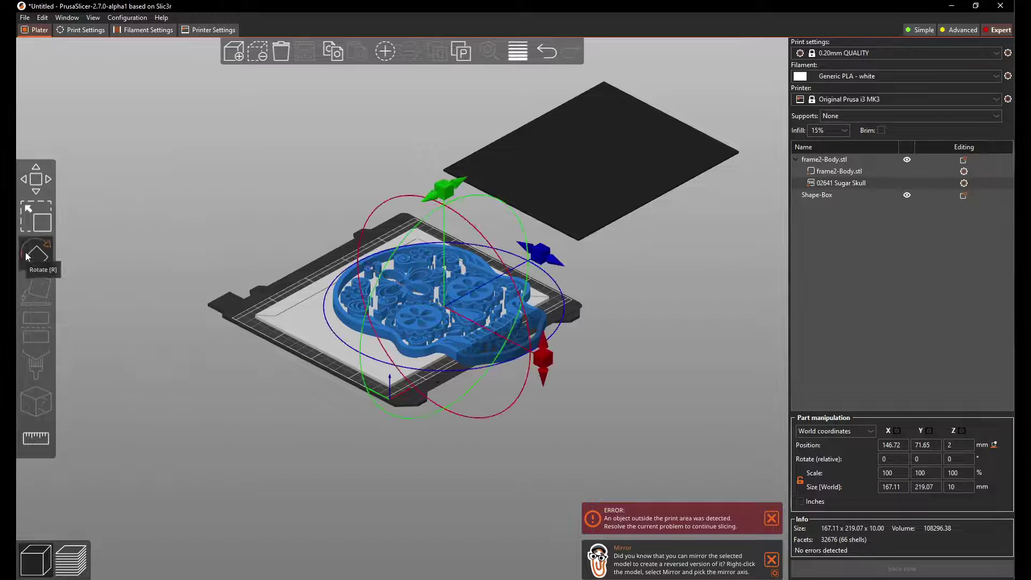
pyautogui.moveTo(504, 253); pyautogui.dragTo(505, 343)
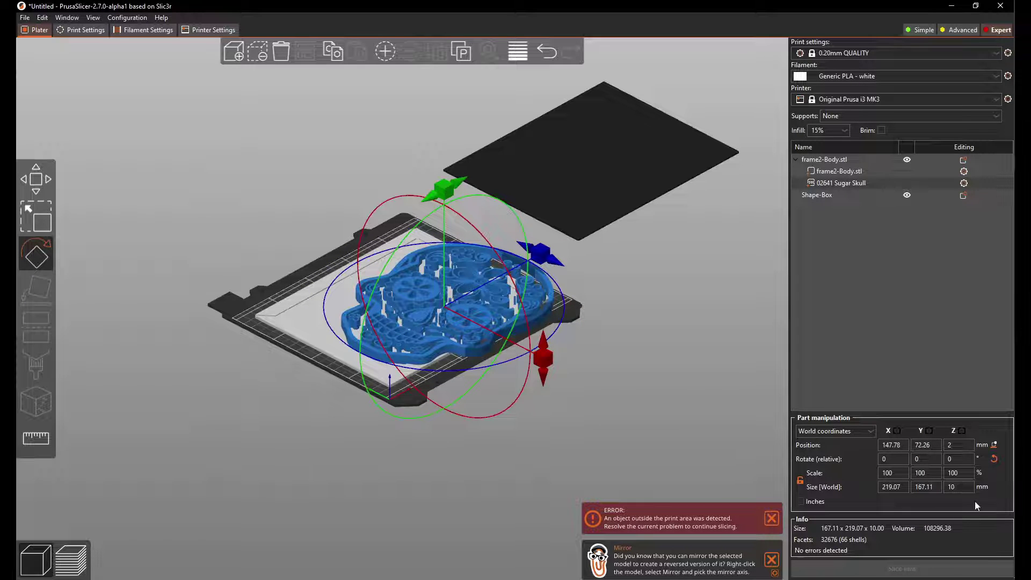
pyautogui.press('1')
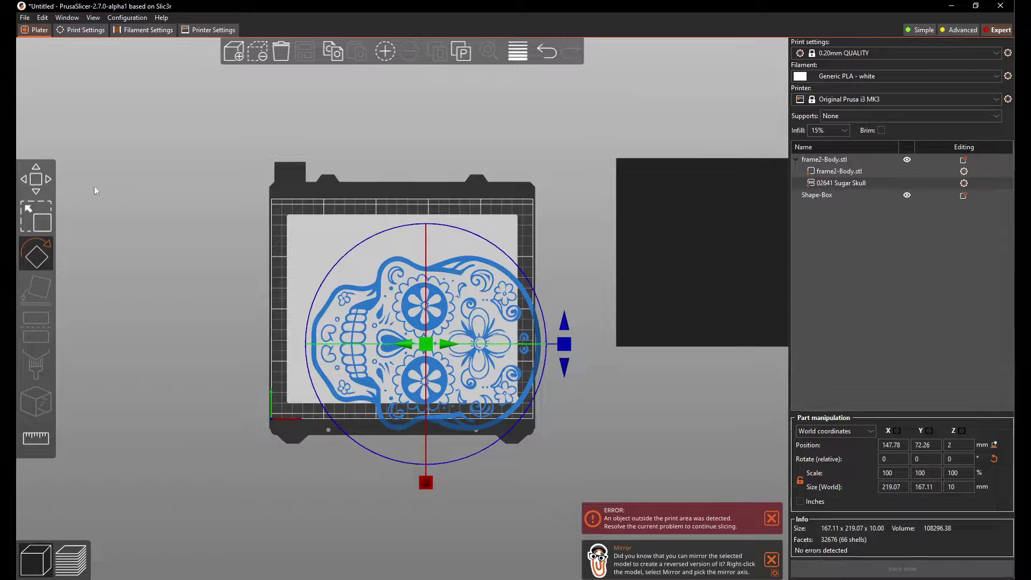
pyautogui.click(35, 179)
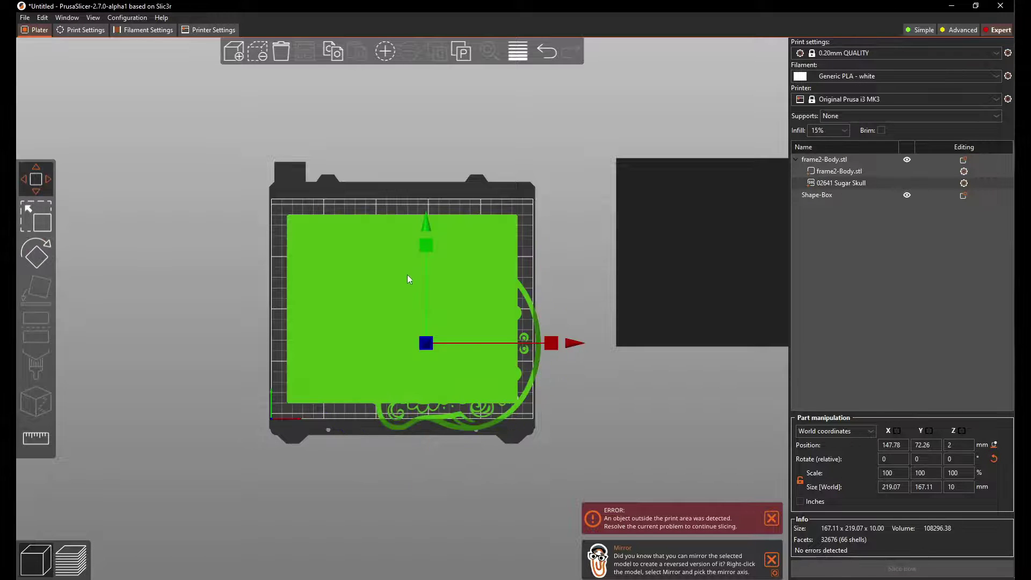
# Step: Drag the skull further back and set its Y position to 105
pyautogui.moveTo(426, 246); pyautogui.dragTo(426, 217)
pyautogui.click(898, 444)
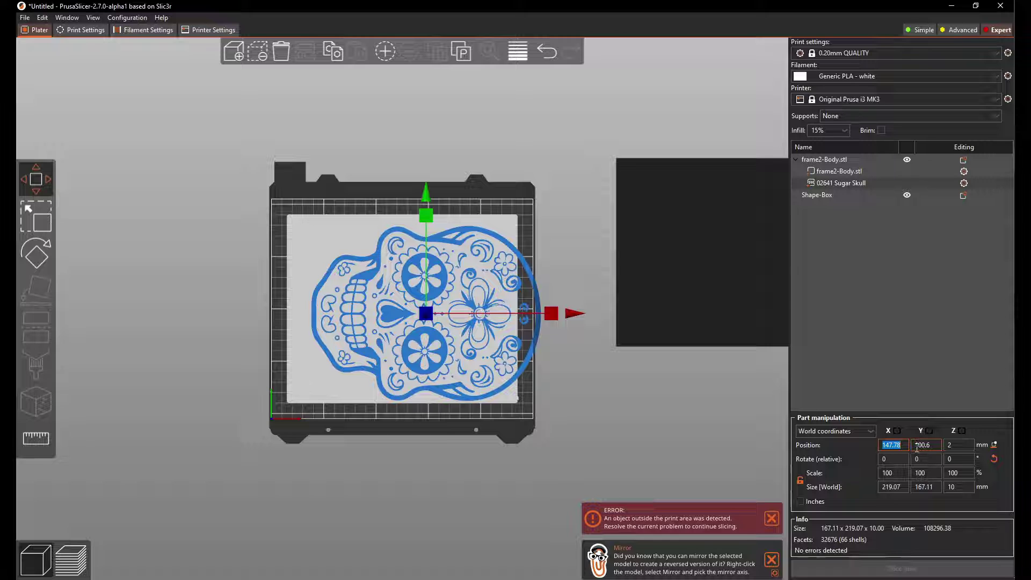
pyautogui.write('125')
pyautogui.doubleClick(922, 445)
pyautogui.write('105')
pyautogui.press('Return')
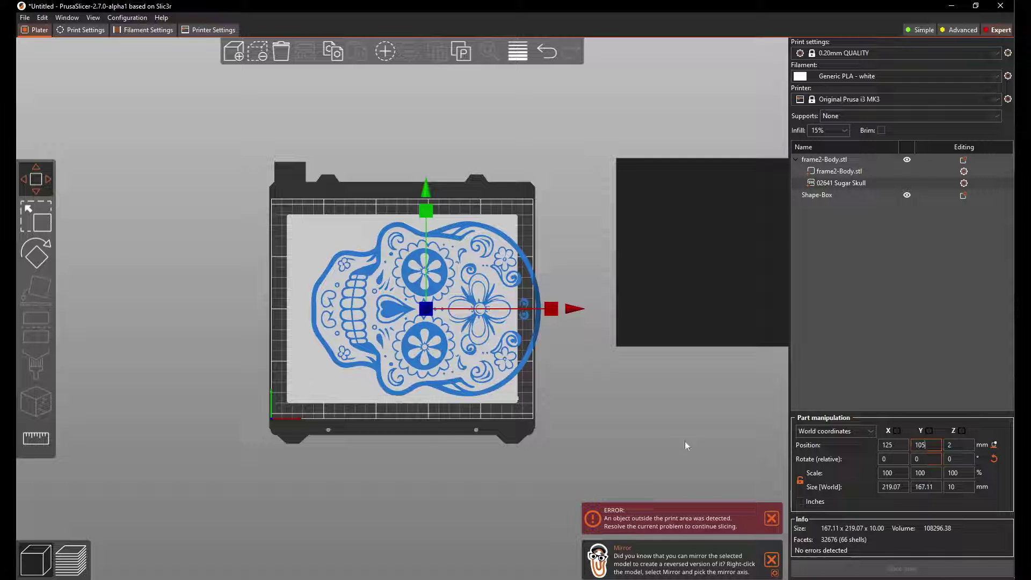
pyautogui.click(894, 445)
# Step: Compare against the frame2-Body.stl part, then set the skull's X position to 125
pyautogui.click(827, 174)
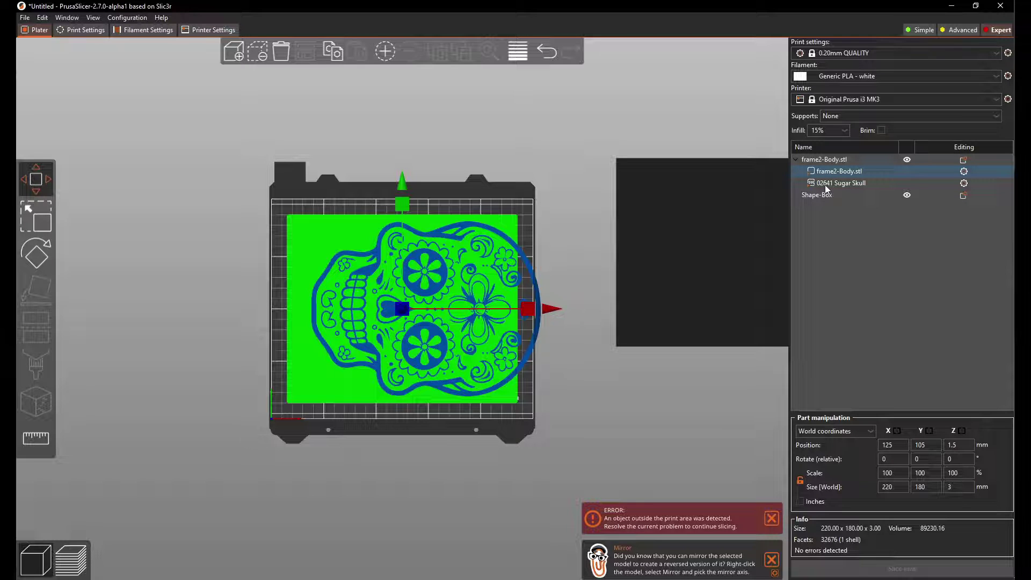
pyautogui.click(826, 185)
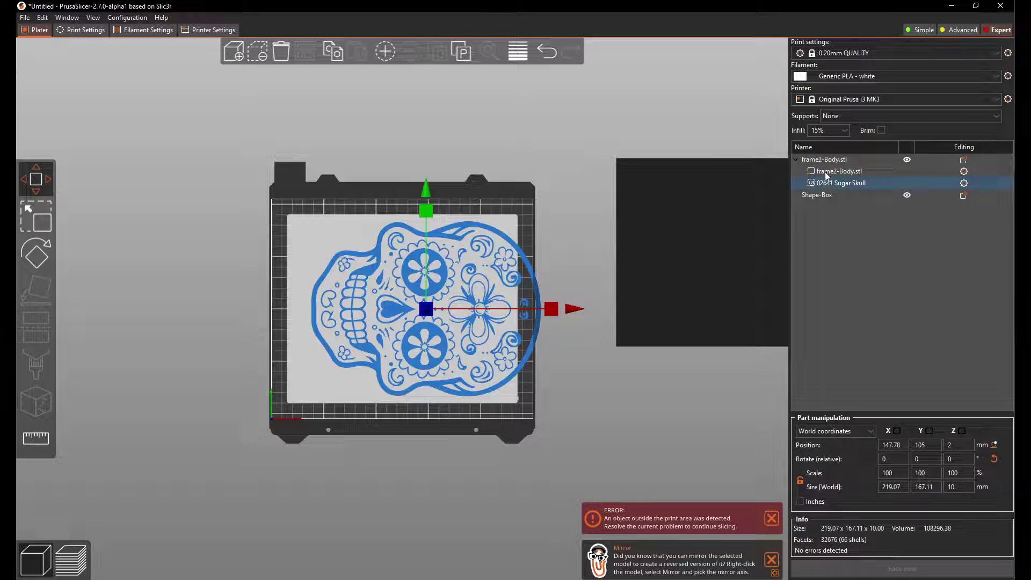
pyautogui.click(828, 173)
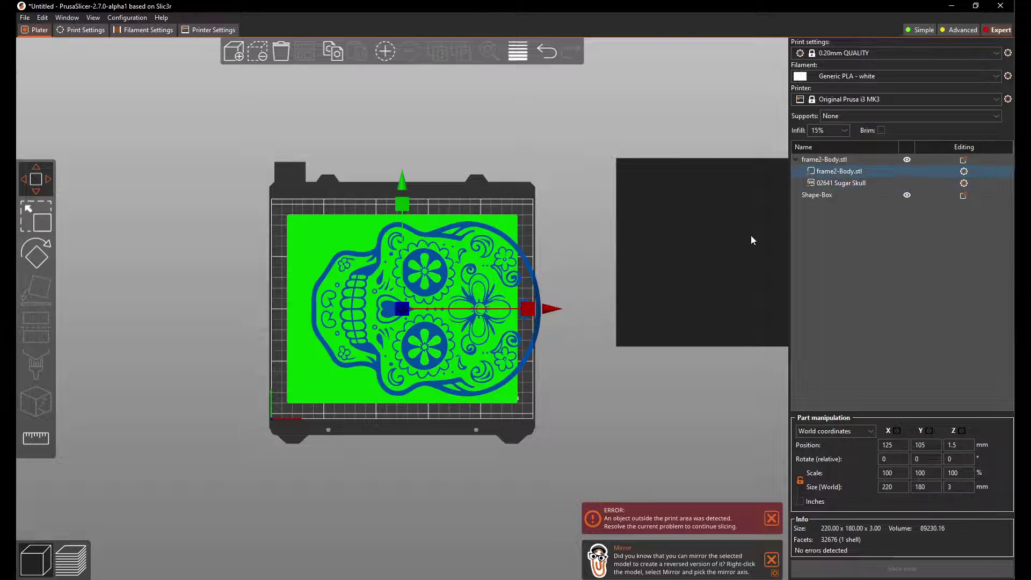
pyautogui.click(852, 171)
pyautogui.click(846, 184)
pyautogui.click(890, 445)
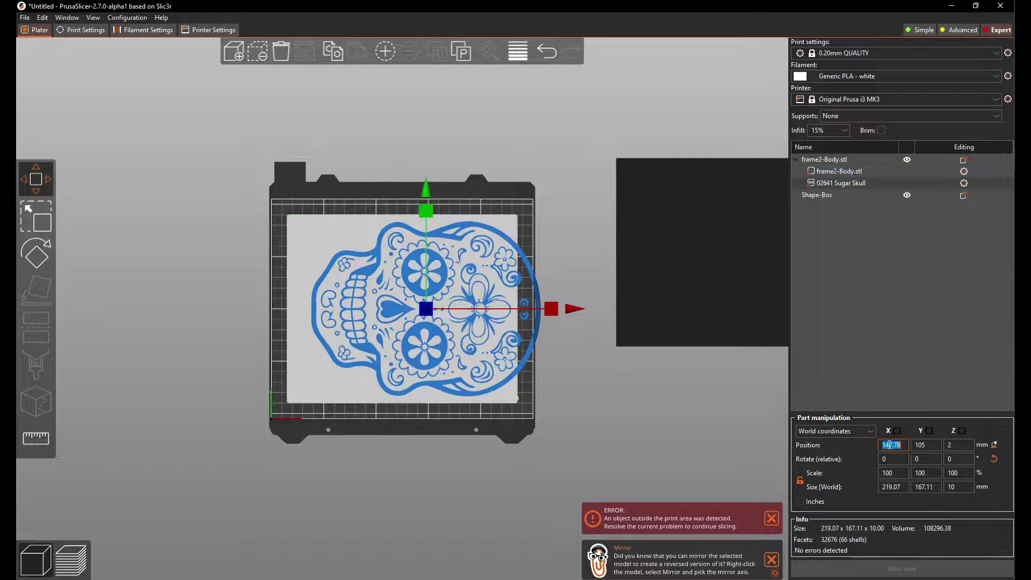
pyautogui.write('125')
pyautogui.press('Return')
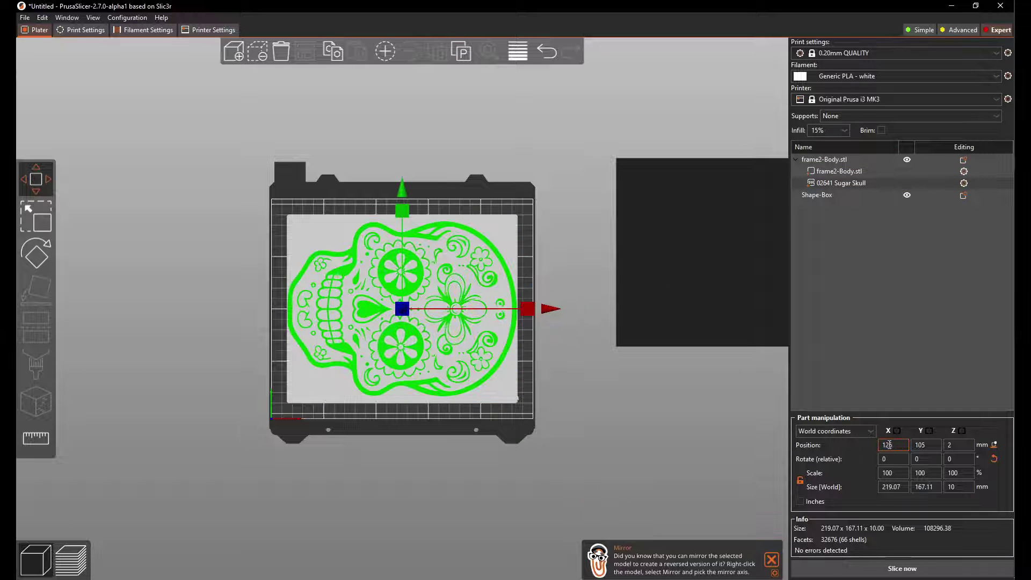
pyautogui.click(513, 454)
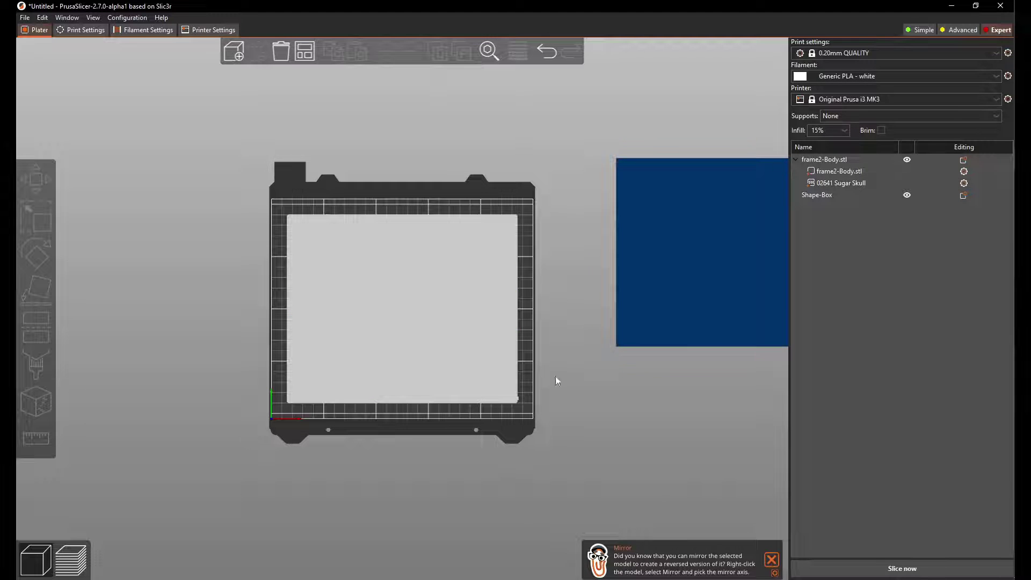
# Step: Scale the sugar skull down uniformly to 166.18 × 126.76 × 7.59 mm inside the frame border
pyautogui.click(827, 183)
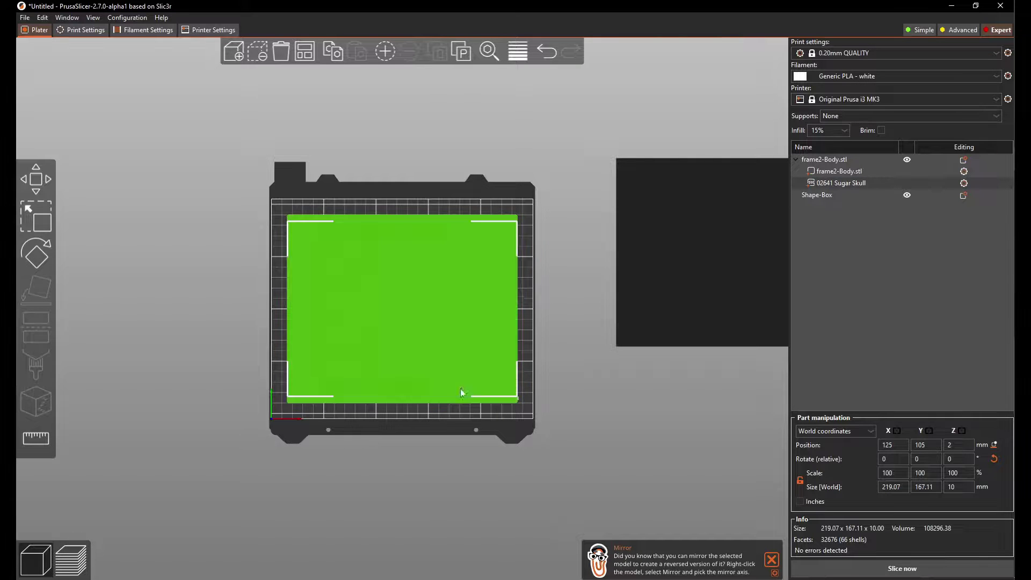
pyautogui.click(36, 217)
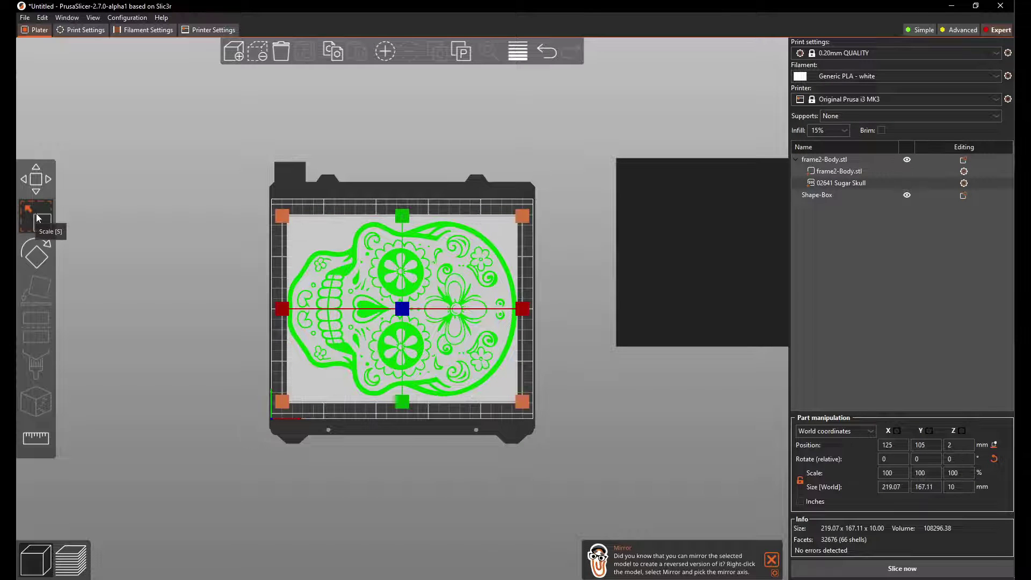
pyautogui.click(800, 481)
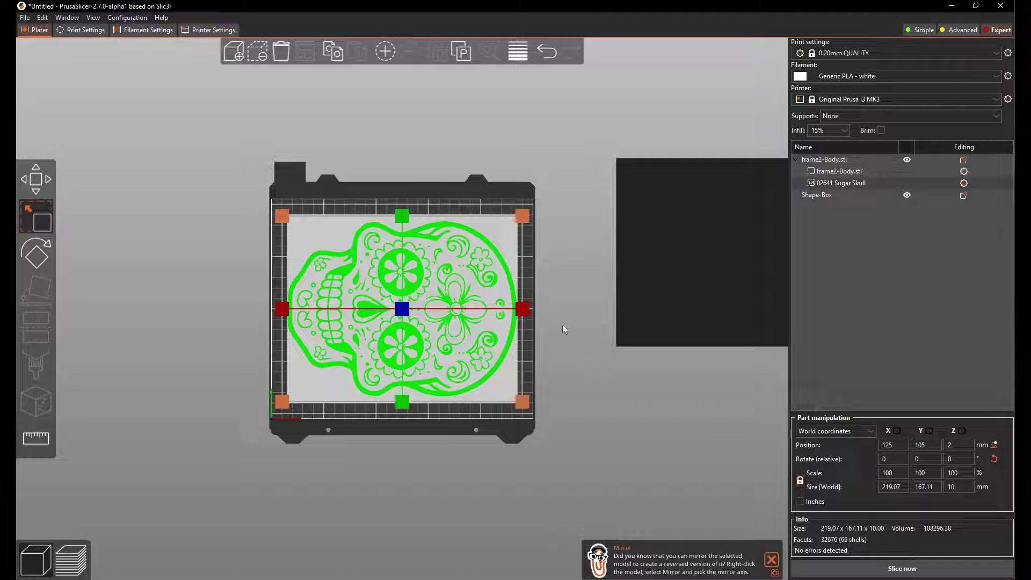
pyautogui.moveTo(522, 217); pyautogui.dragTo(499, 237)
pyautogui.moveTo(437, 459); pyautogui.dragTo(558, 373)
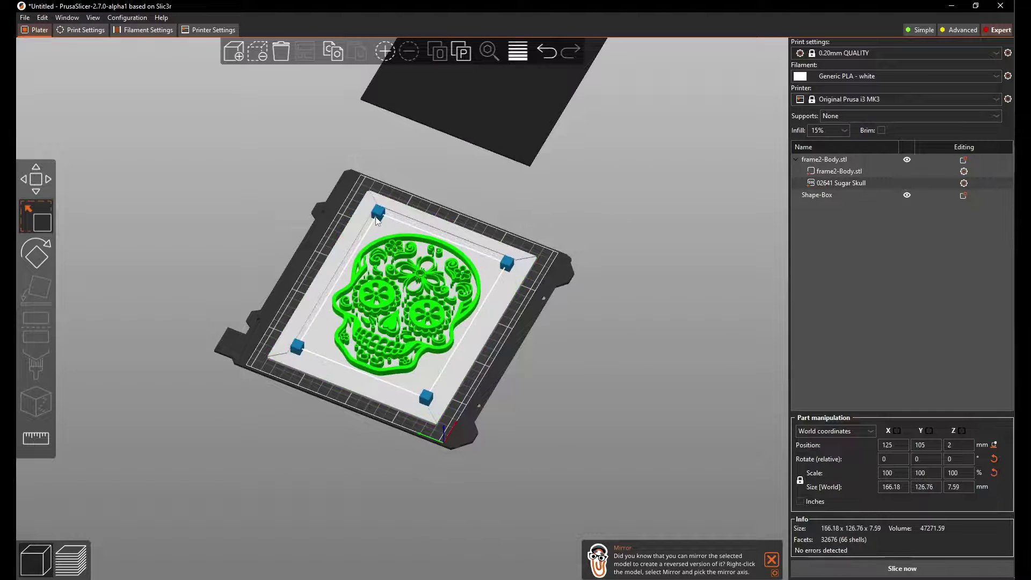
# Step: Drop the 02641 Sugar Skull part onto the frame plate and inspect it from a low angle
pyautogui.click(579, 379)
pyautogui.click(432, 349)
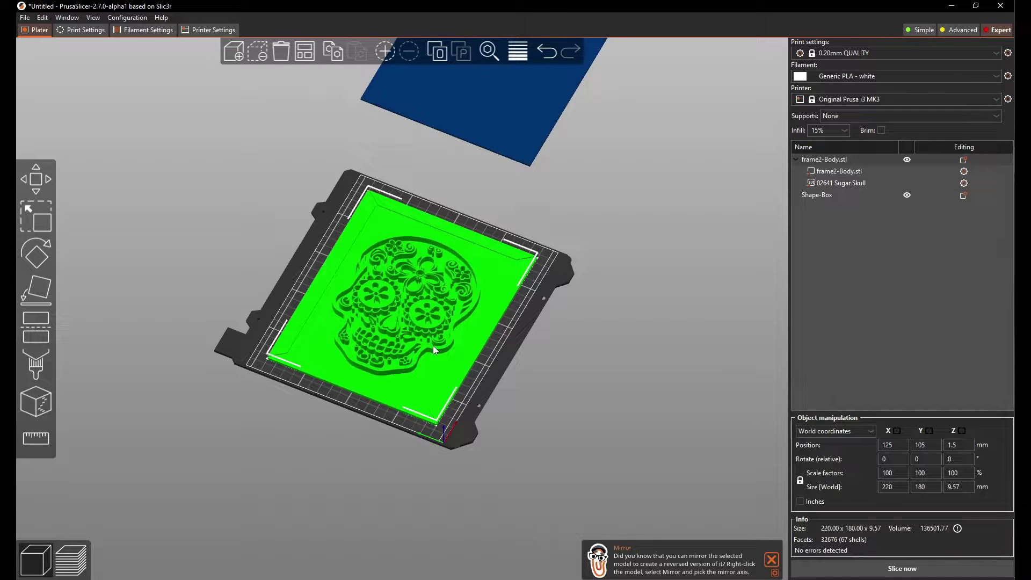
pyautogui.click(830, 182)
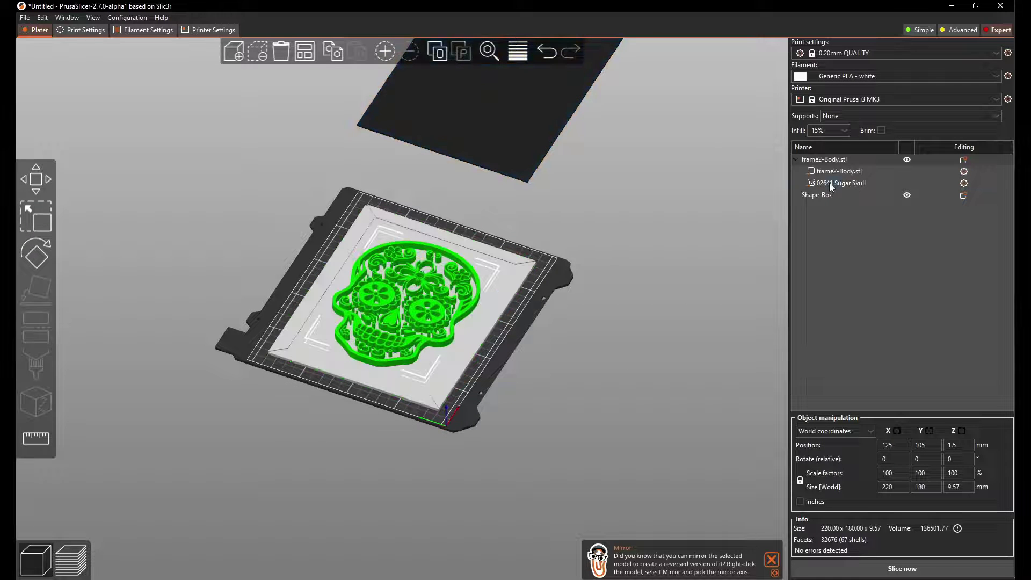
pyautogui.click(995, 446)
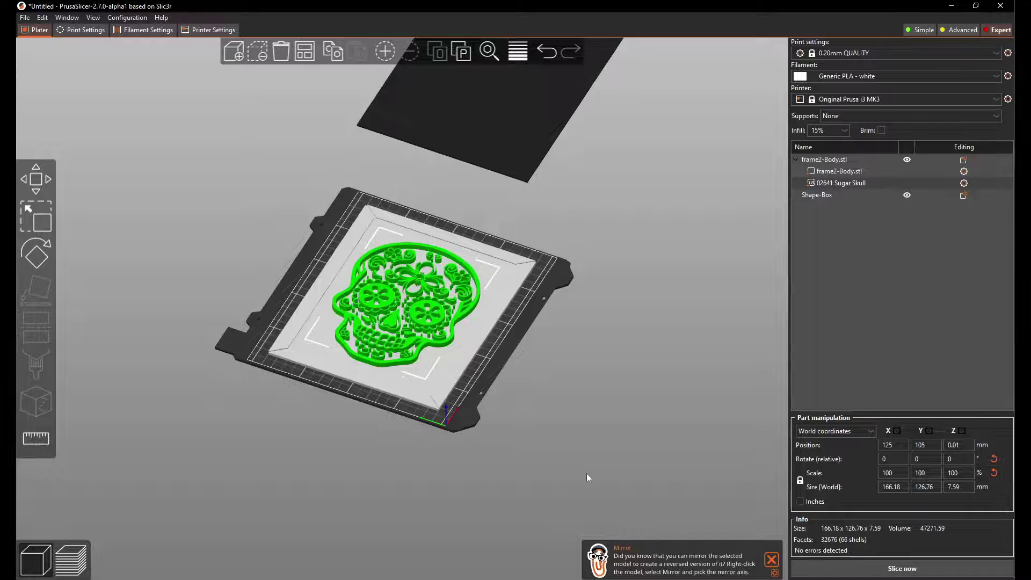
pyautogui.moveTo(413, 481)
pyautogui.mouseDown()
pyautogui.moveTo(423, 421)
pyautogui.moveTo(405, 470)
pyautogui.mouseUp()
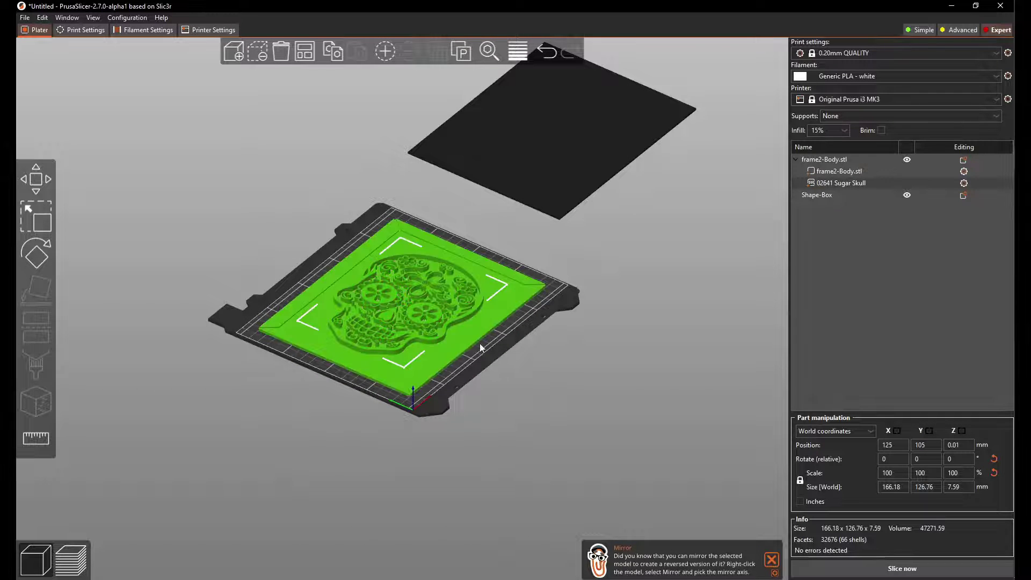
pyautogui.moveTo(500, 387); pyautogui.dragTo(486, 349)
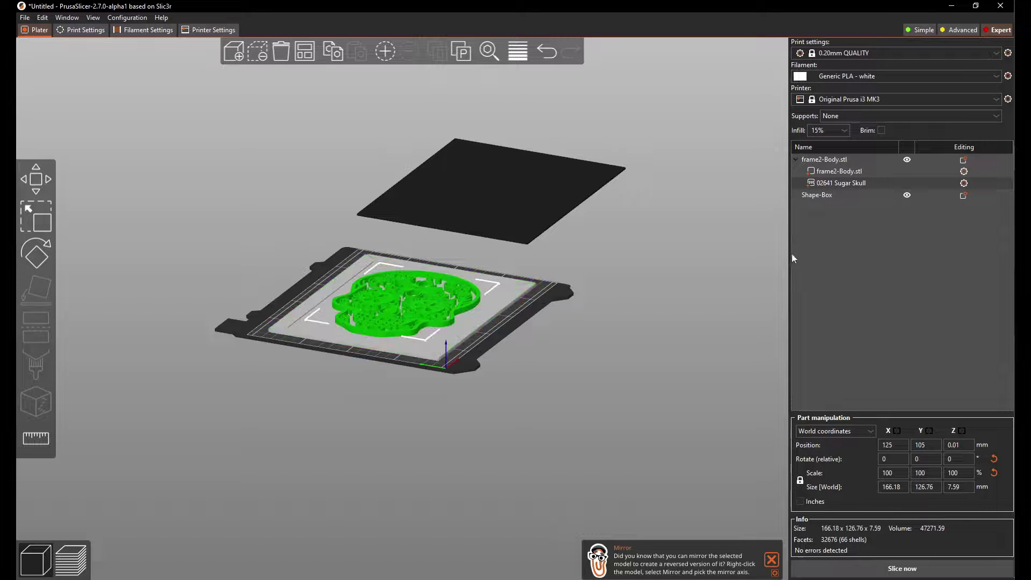
pyautogui.rightClick(834, 183)
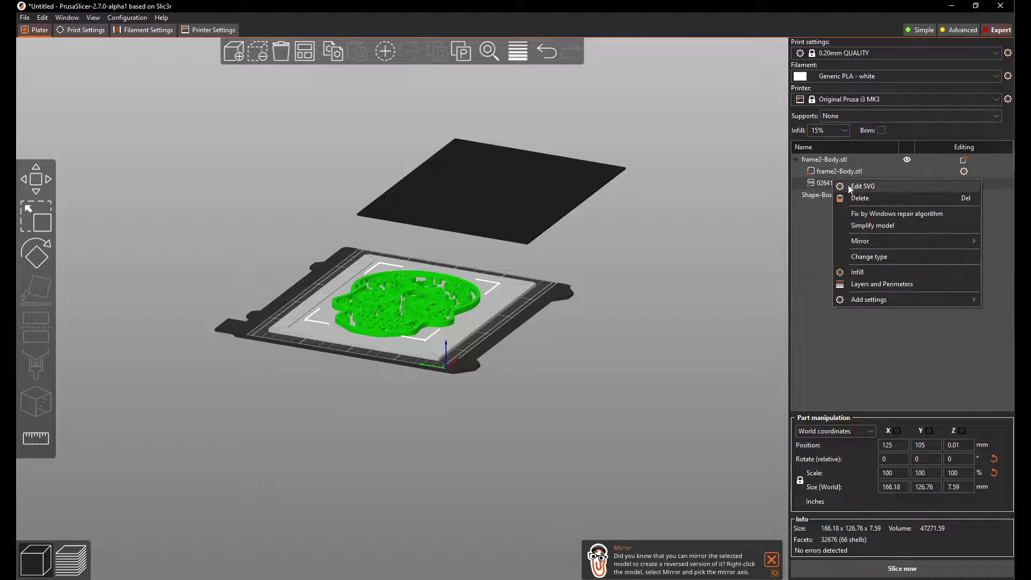
# Step: Set the sugar skull emboss depth to 4, close its settings and slice the plate
pyautogui.click(852, 186)
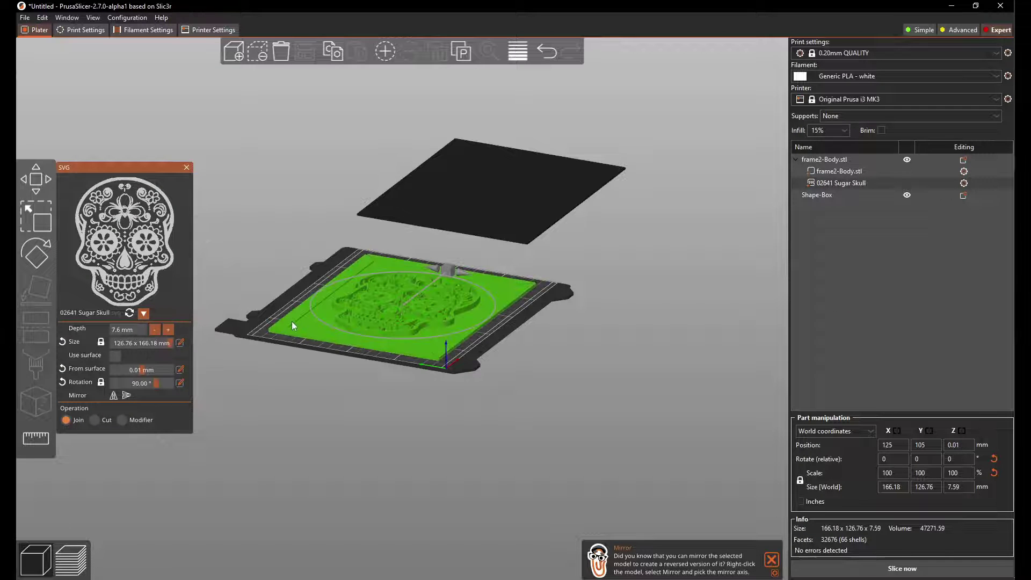
pyautogui.click(113, 330)
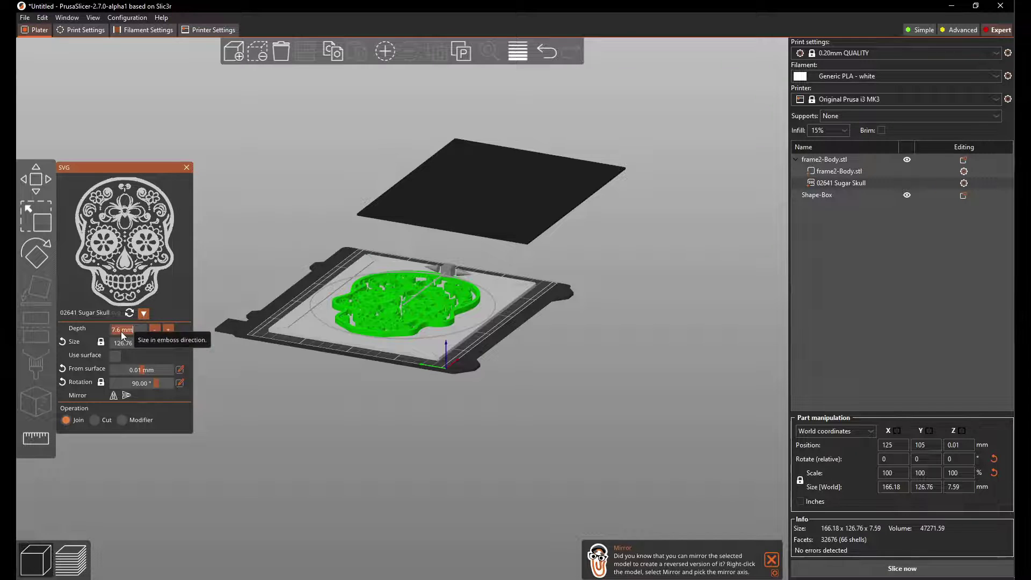
pyautogui.write('4')
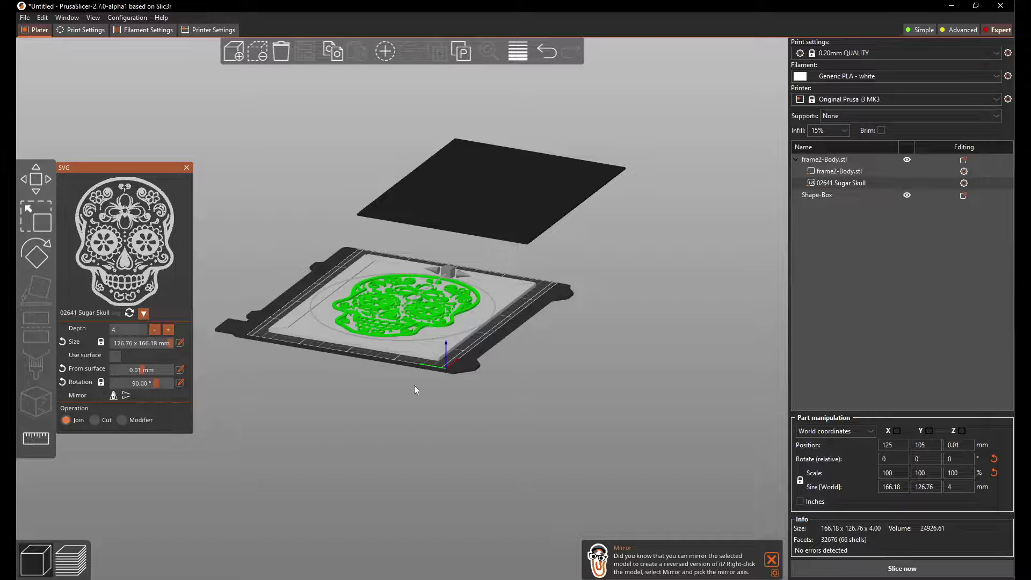
pyautogui.moveTo(415, 386); pyautogui.dragTo(396, 417)
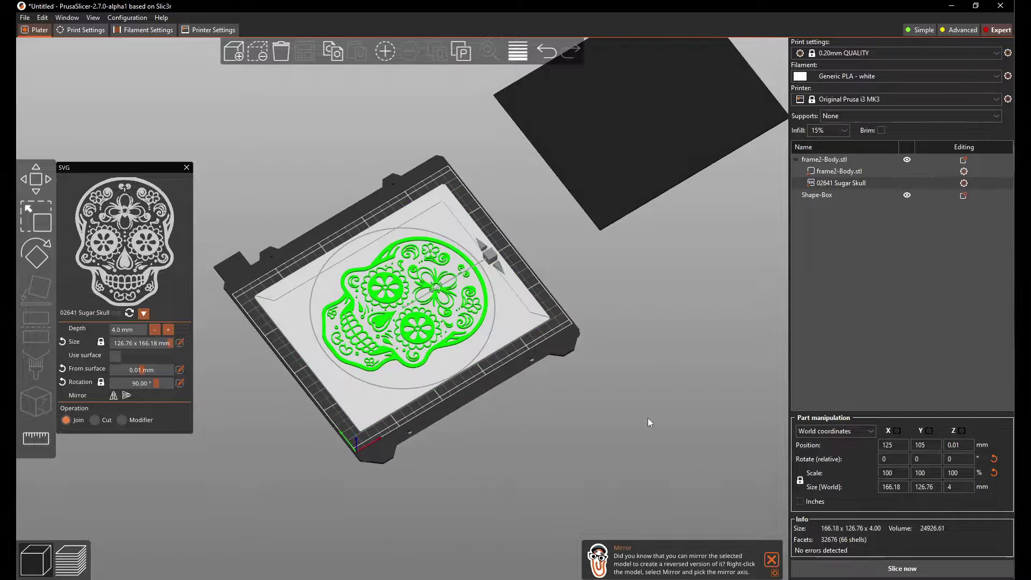
pyautogui.click(628, 372)
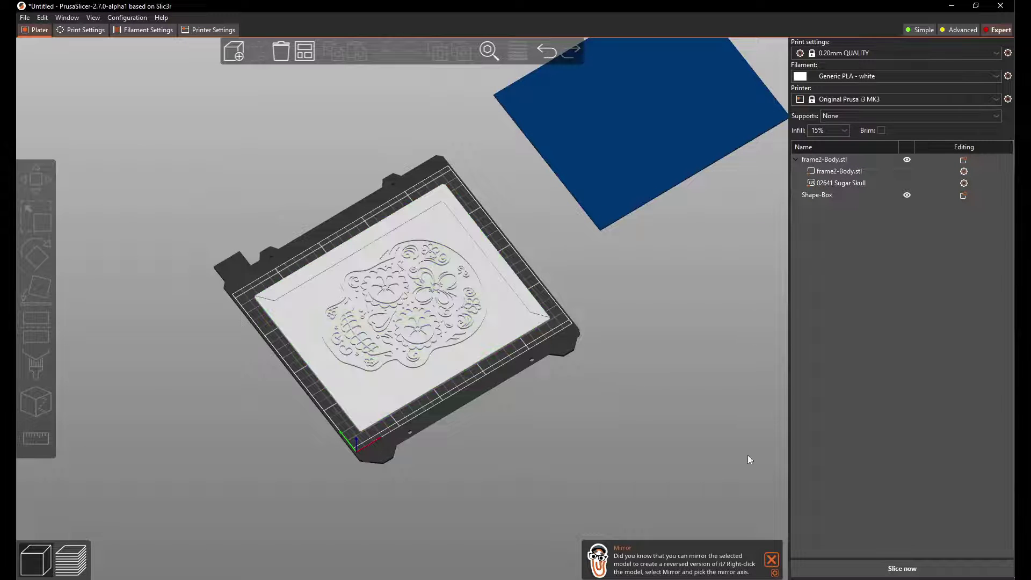
pyautogui.click(911, 571)
# Step: Scrub the sliced layers and add a filament colour change at the 2.00 mm layer
pyautogui.scroll(5, 364, 318)
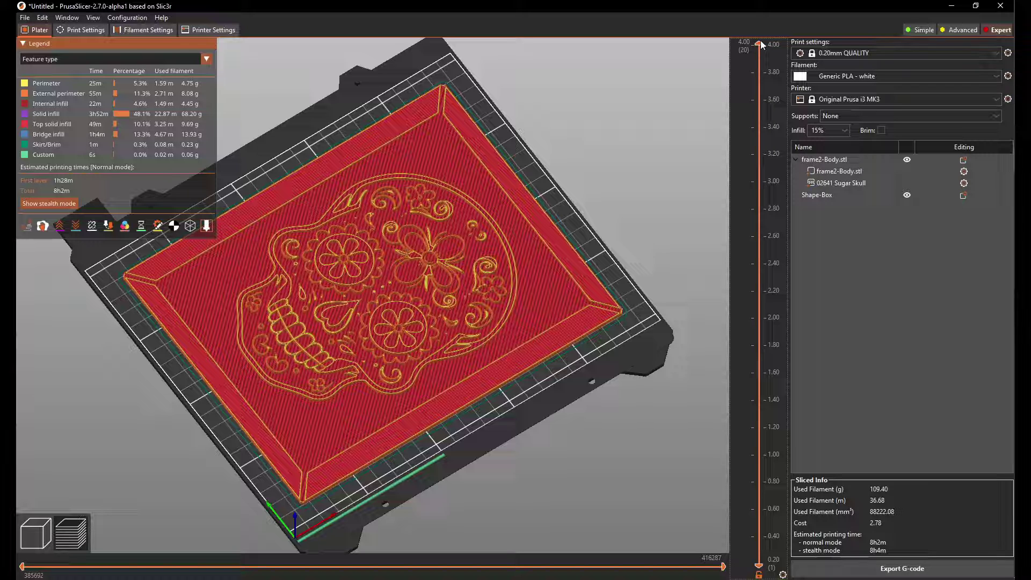
pyautogui.moveTo(759, 44); pyautogui.dragTo(751, 445)
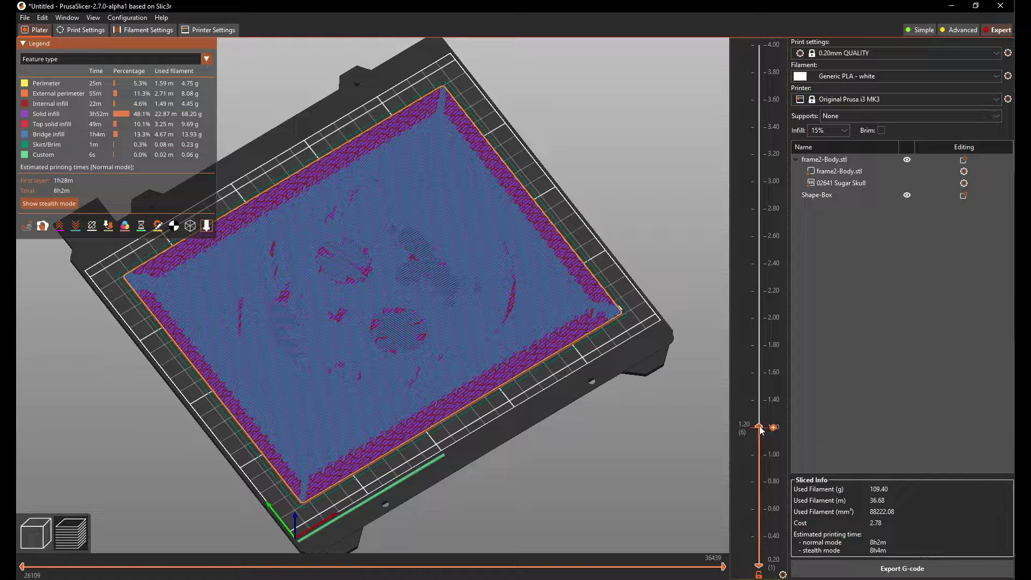
pyautogui.moveTo(762, 439); pyautogui.dragTo(753, 326)
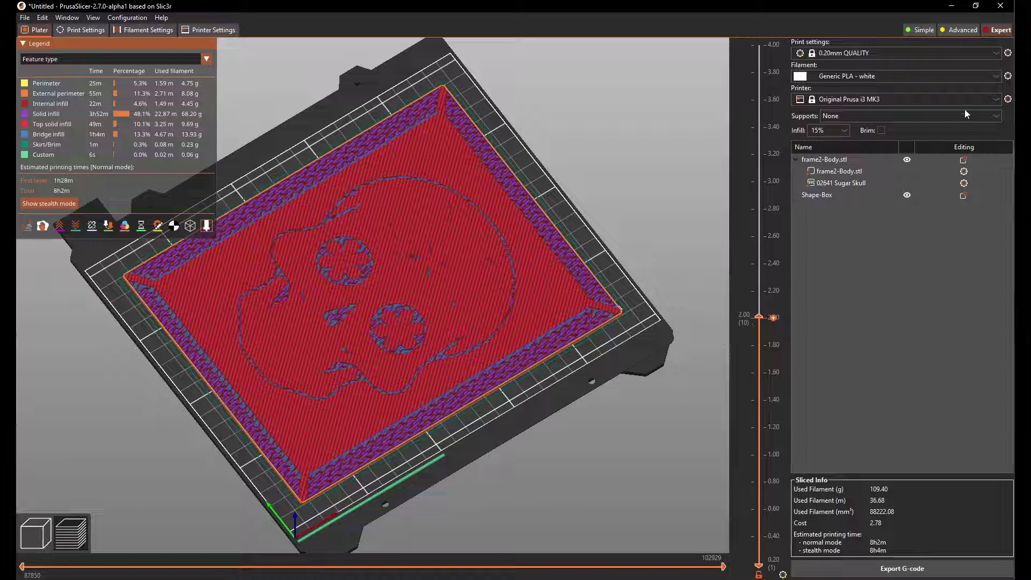
pyautogui.click(773, 318)
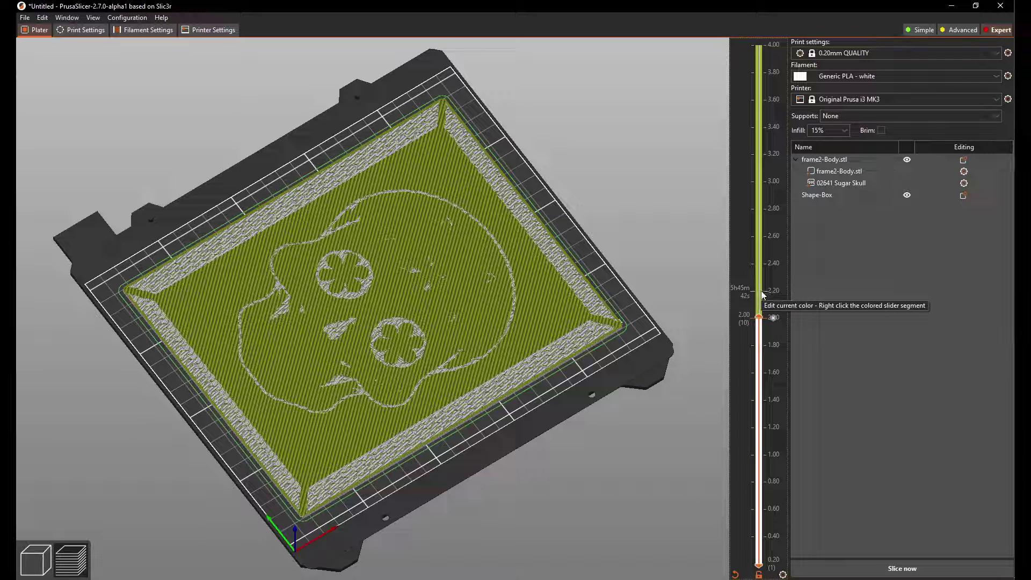
# Step: Set the upper filament section's colour to cyan
pyautogui.click(762, 293)
pyautogui.click(461, 246)
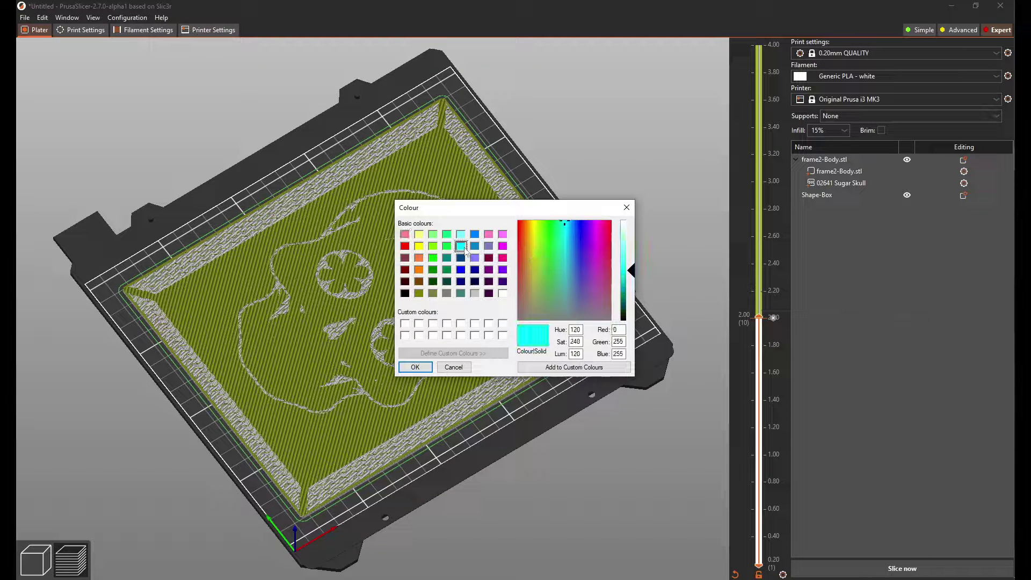
pyautogui.click(415, 367)
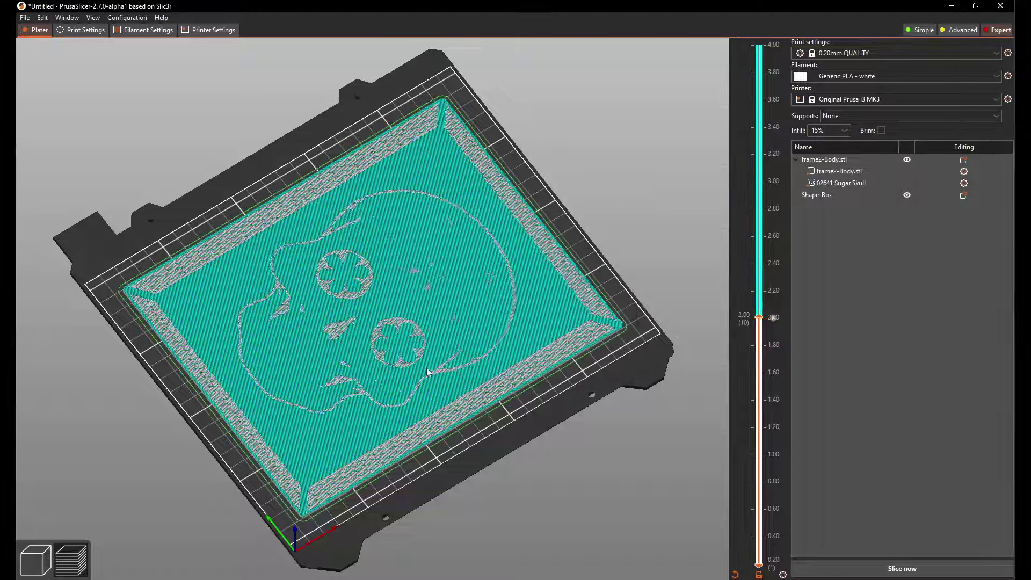
# Step: Replace the 2.00 mm colour change with a cyan one at the 2.20 mm layer
pyautogui.click(761, 318)
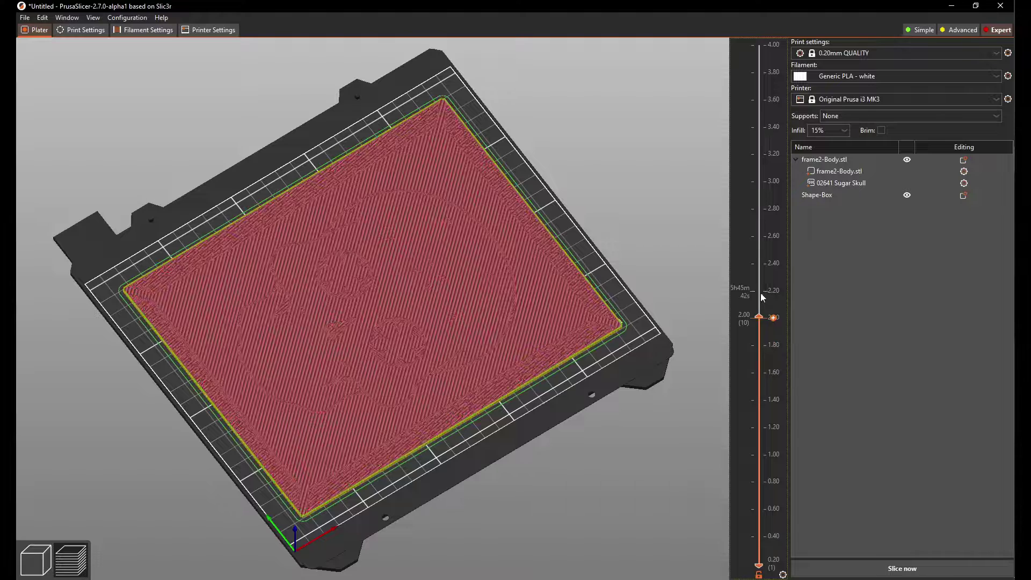
pyautogui.moveTo(759, 317); pyautogui.dragTo(759, 290)
pyautogui.click(774, 291)
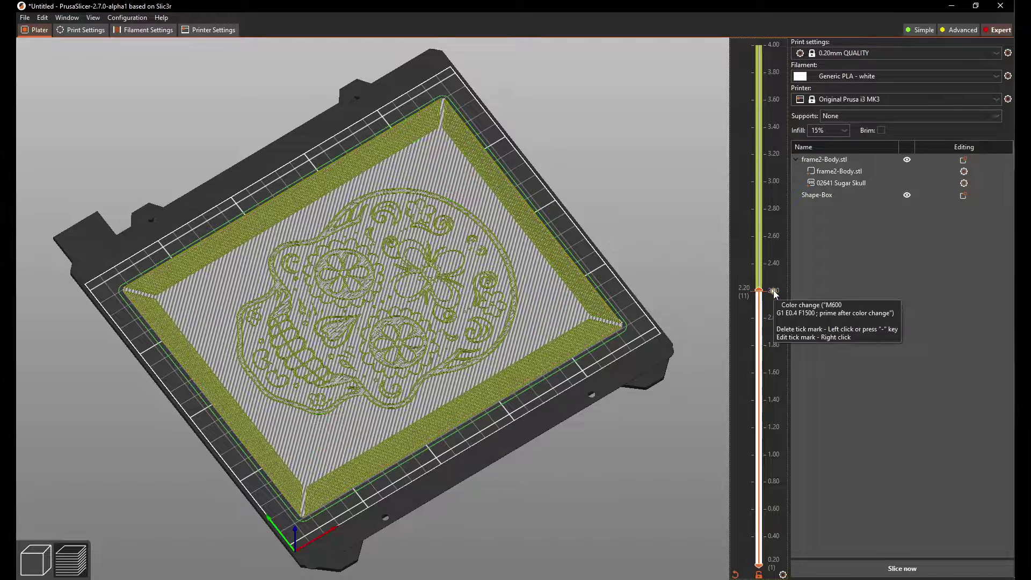
pyautogui.rightClick(774, 291)
pyautogui.click(774, 275)
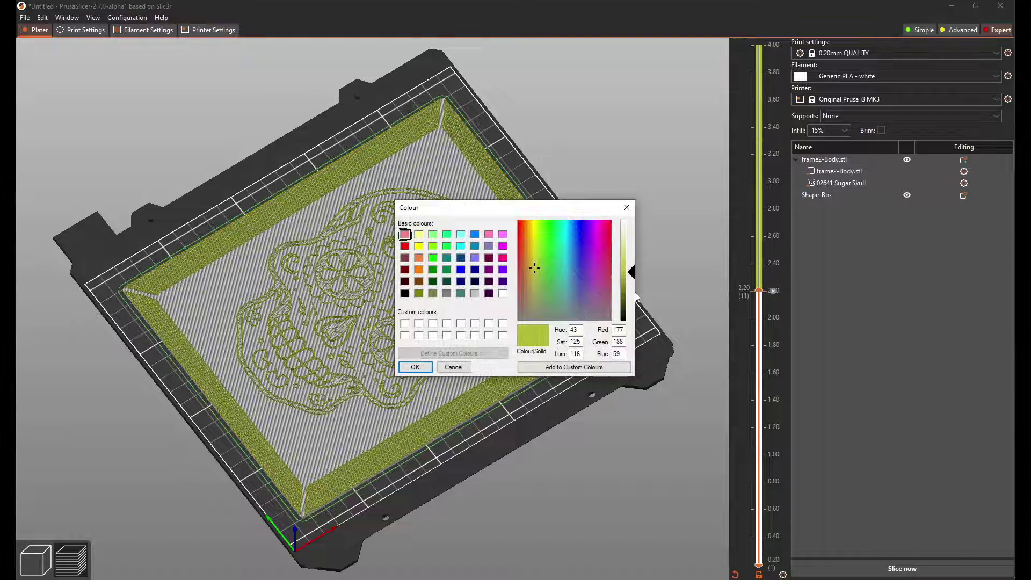
pyautogui.click(461, 246)
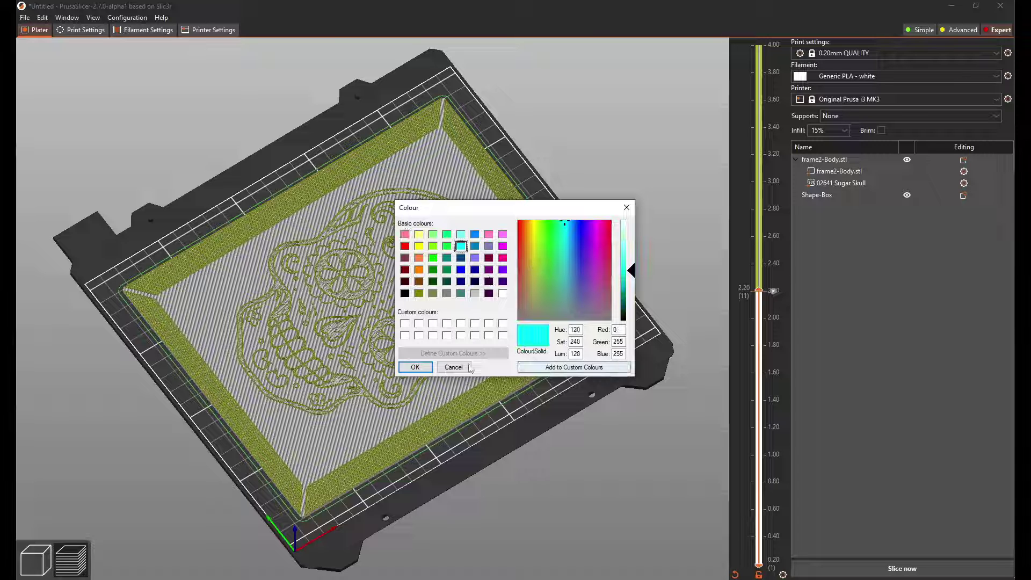
pyautogui.click(415, 367)
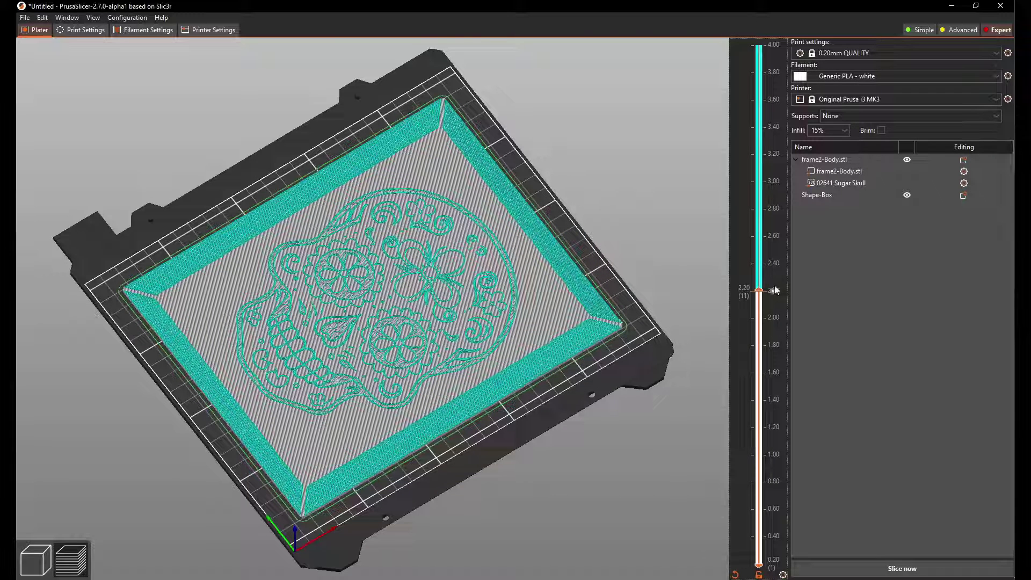
pyautogui.moveTo(762, 295); pyautogui.dragTo(753, 194)
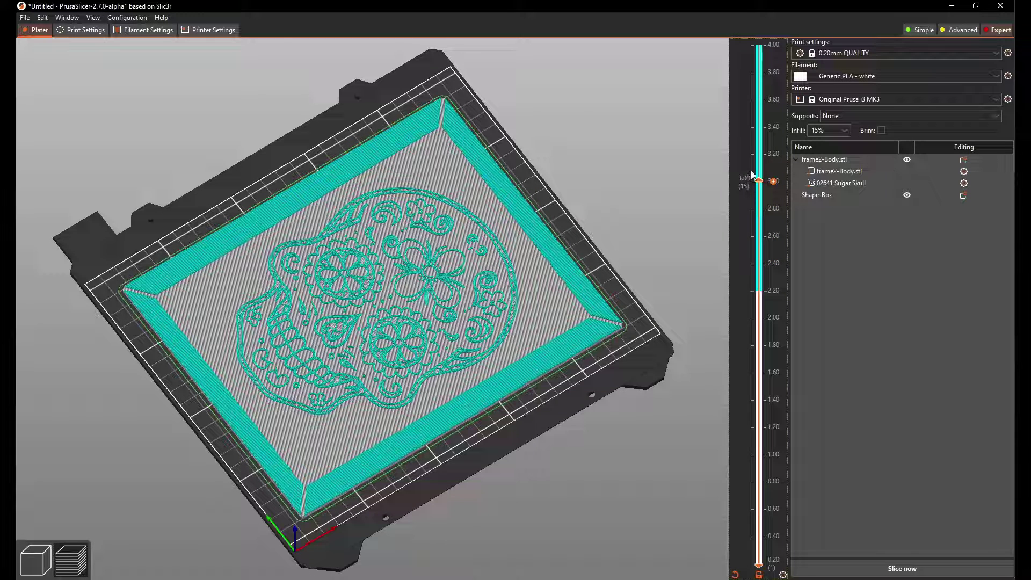
# Step: Add a black colour change at the 3.20 mm layer for the skull design
pyautogui.scroll(1, 752, 171)
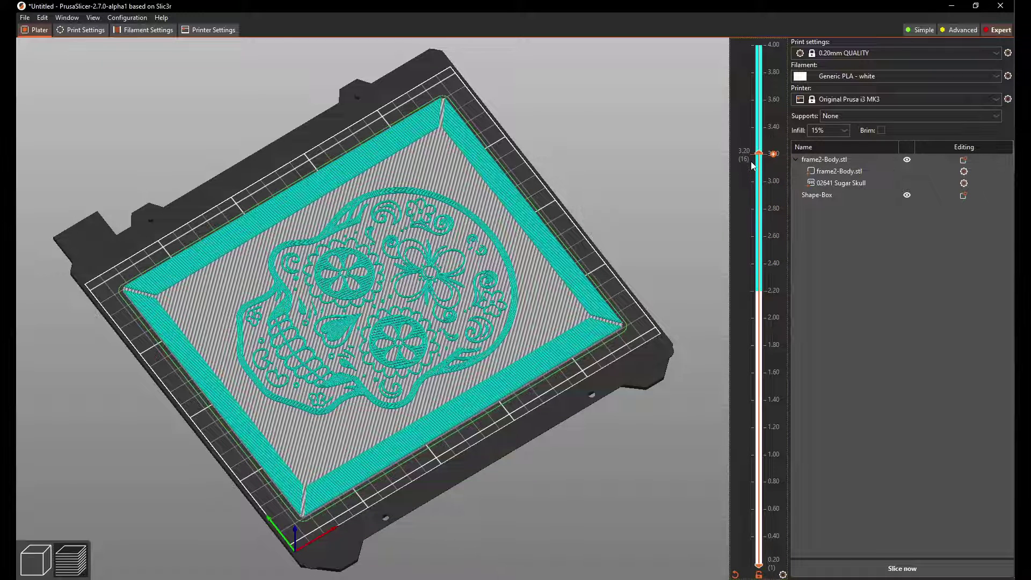
pyautogui.click(774, 154)
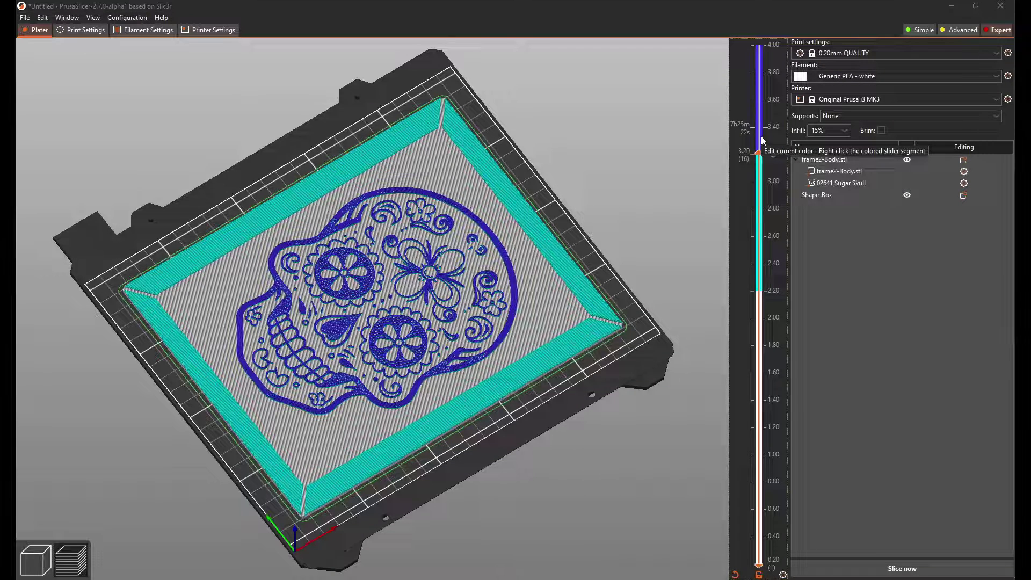
pyautogui.rightClick(763, 140)
pyautogui.click(405, 293)
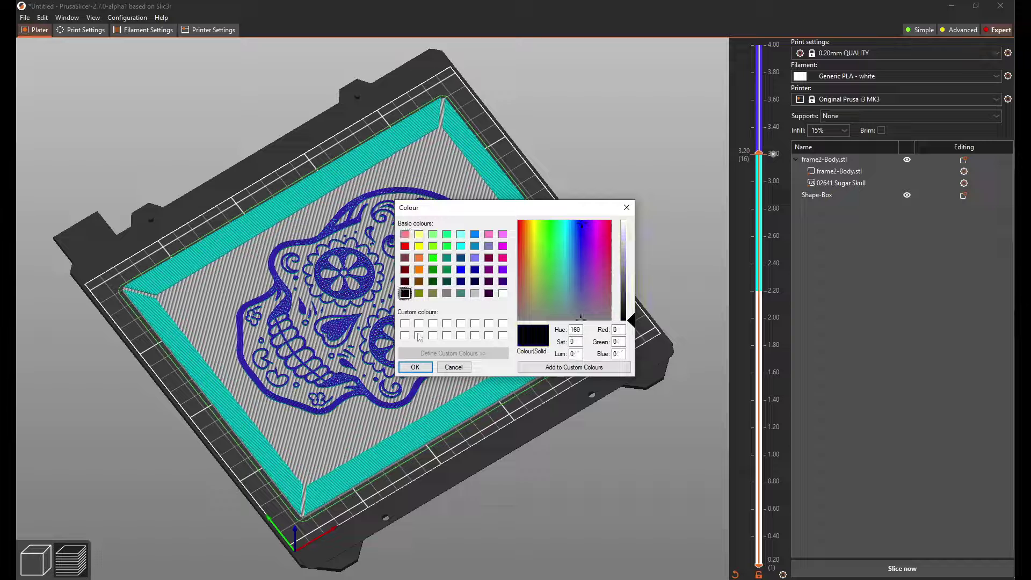
pyautogui.click(417, 367)
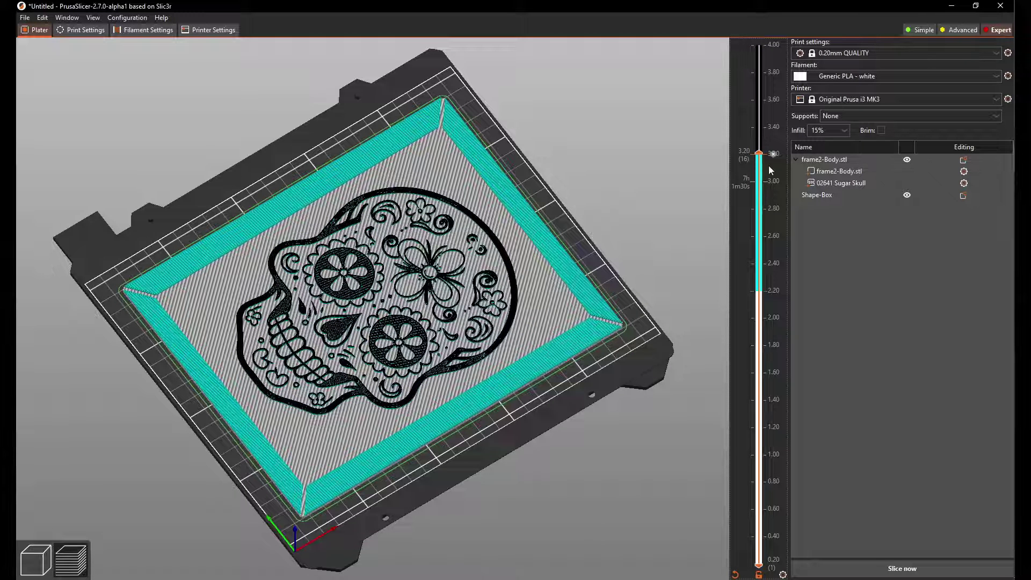
# Step: Show all layers up to 4.00 mm and inspect the cyan border and black skull
pyautogui.moveTo(759, 153); pyautogui.dragTo(757, 58)
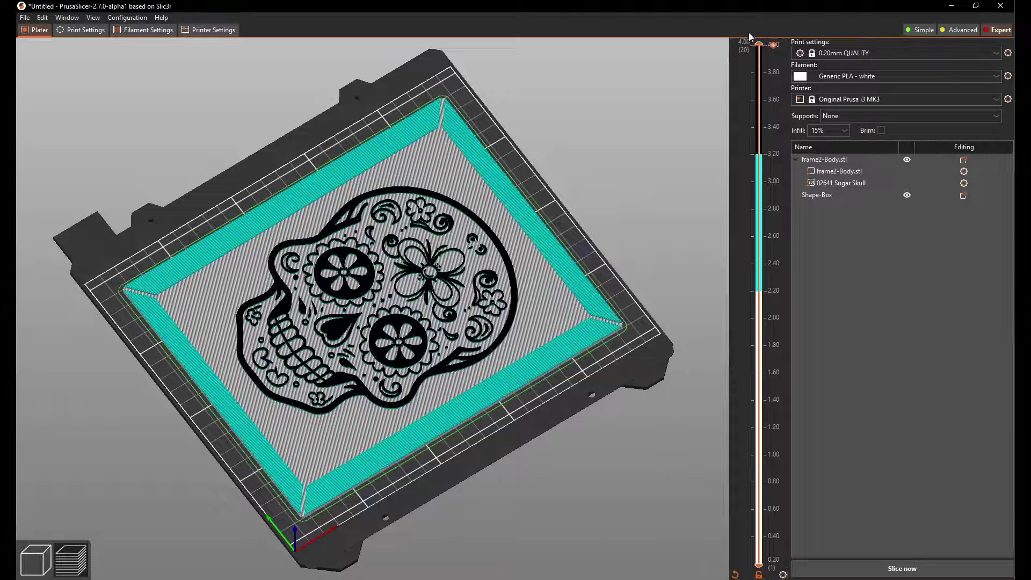
pyautogui.moveTo(472, 499)
pyautogui.mouseDown()
pyautogui.moveTo(484, 470)
pyautogui.moveTo(490, 490)
pyautogui.moveTo(478, 494)
pyautogui.moveTo(484, 488)
pyautogui.mouseUp()
pyautogui.scroll(3, 484, 488)
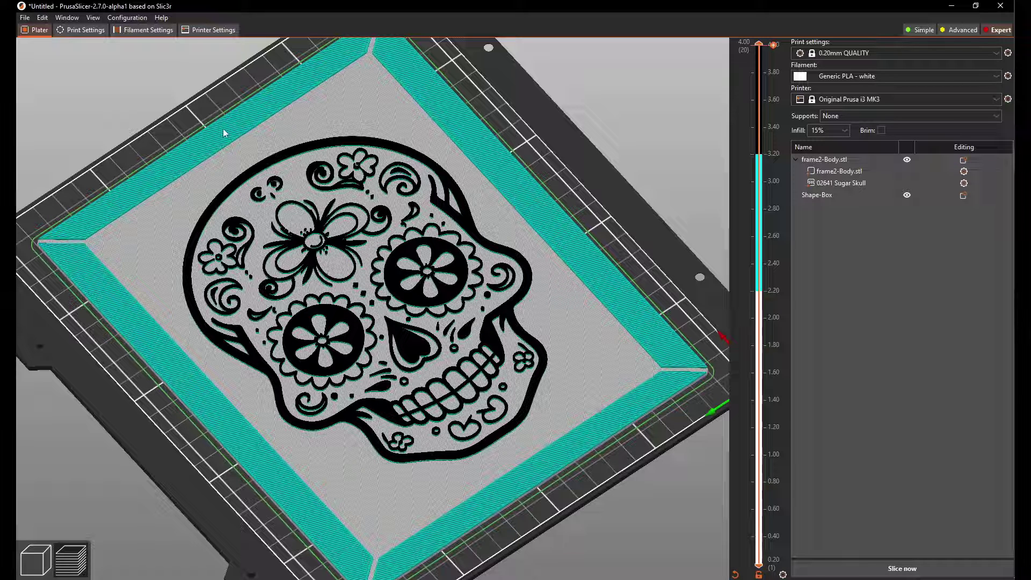
pyautogui.scroll(-3, 224, 127)
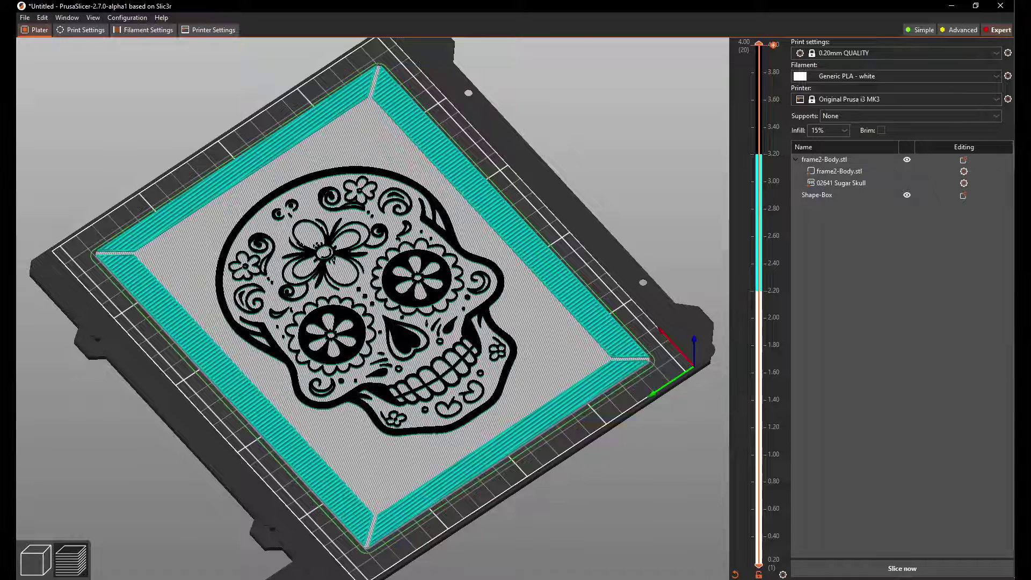
# Step: Back in the 3D view, move the skull frame off the print bed
pyautogui.click(35, 560)
pyautogui.scroll(-5, 279, 479)
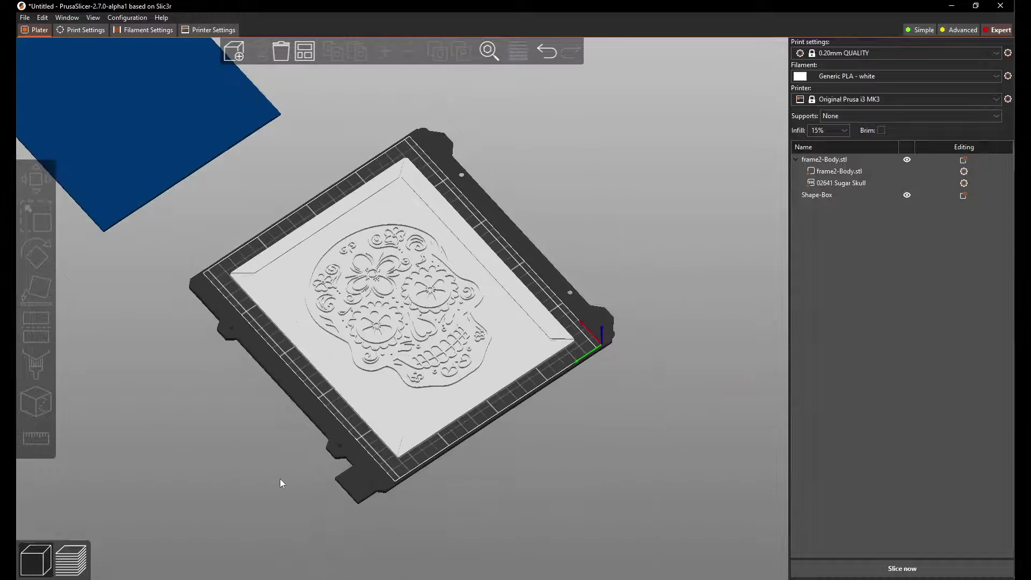
pyautogui.scroll(-1, 490, 431)
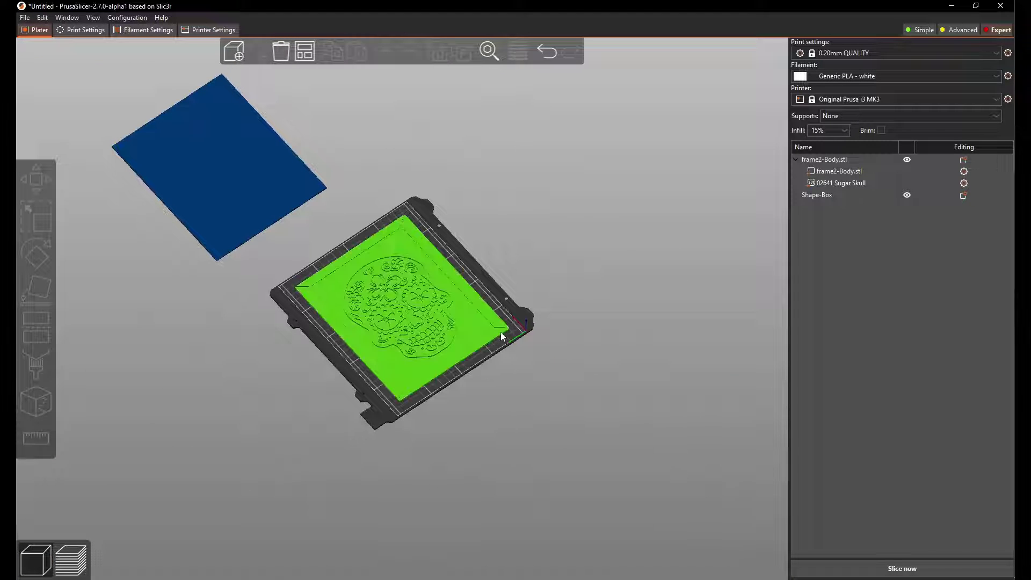
pyautogui.moveTo(501, 331); pyautogui.dragTo(269, 401)
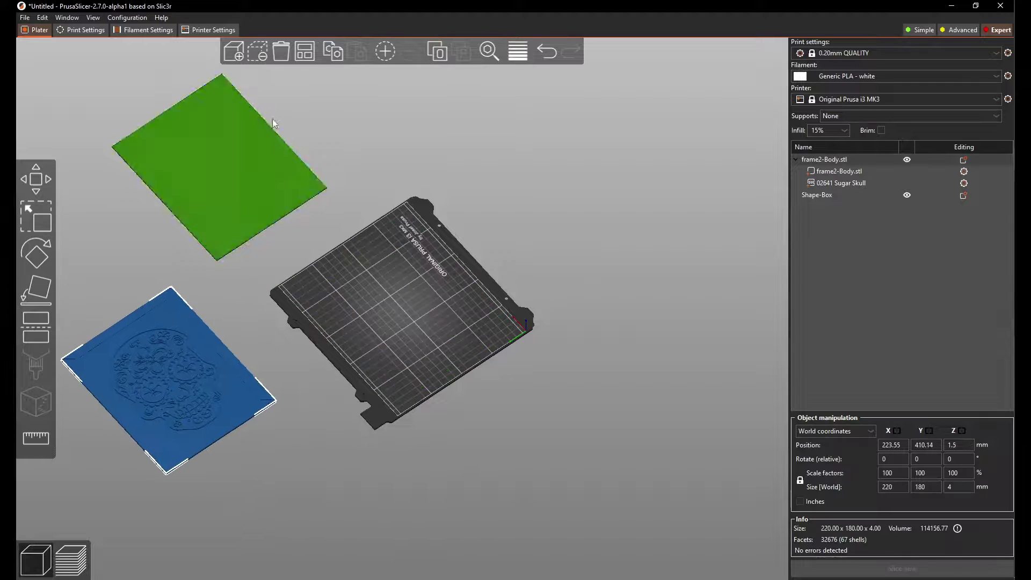
# Step: Import the Hello Kitty piggy bank STL onto the bed
pyautogui.click(234, 54)
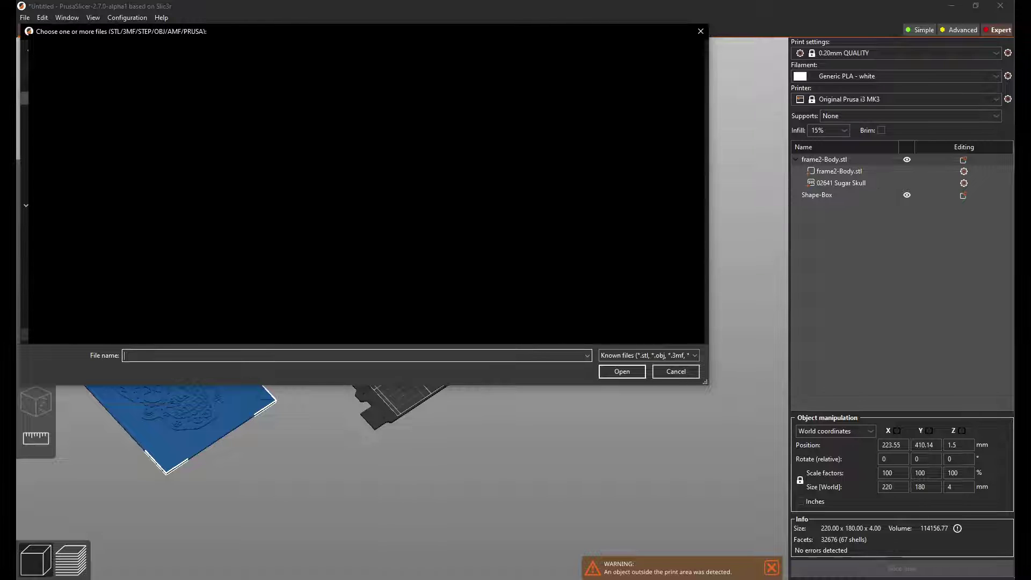
pyautogui.hotkey('ctrl', 'v')
pyautogui.click(616, 370)
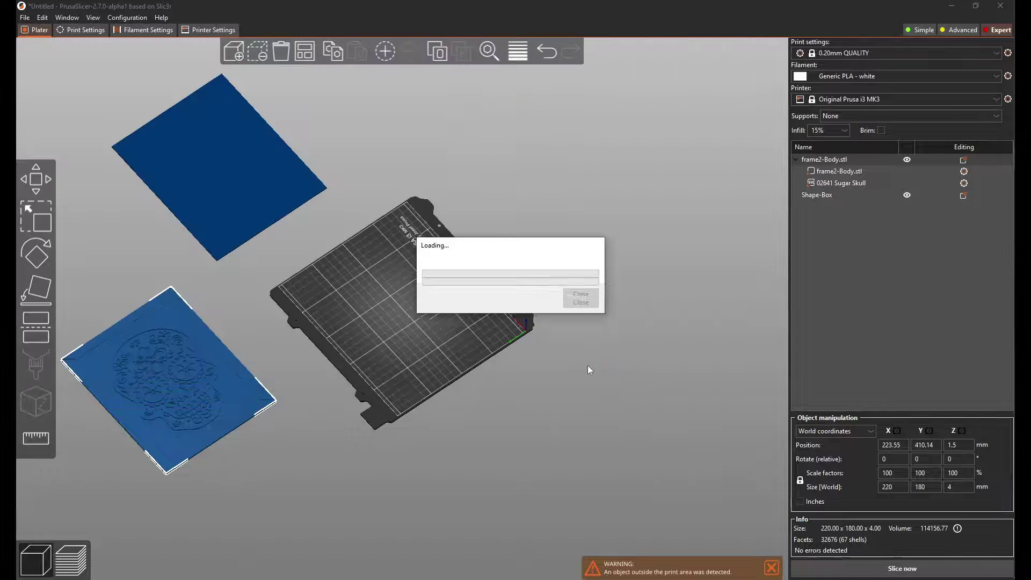
pyautogui.moveTo(437, 356); pyautogui.dragTo(498, 328)
pyautogui.scroll(5, 514, 322)
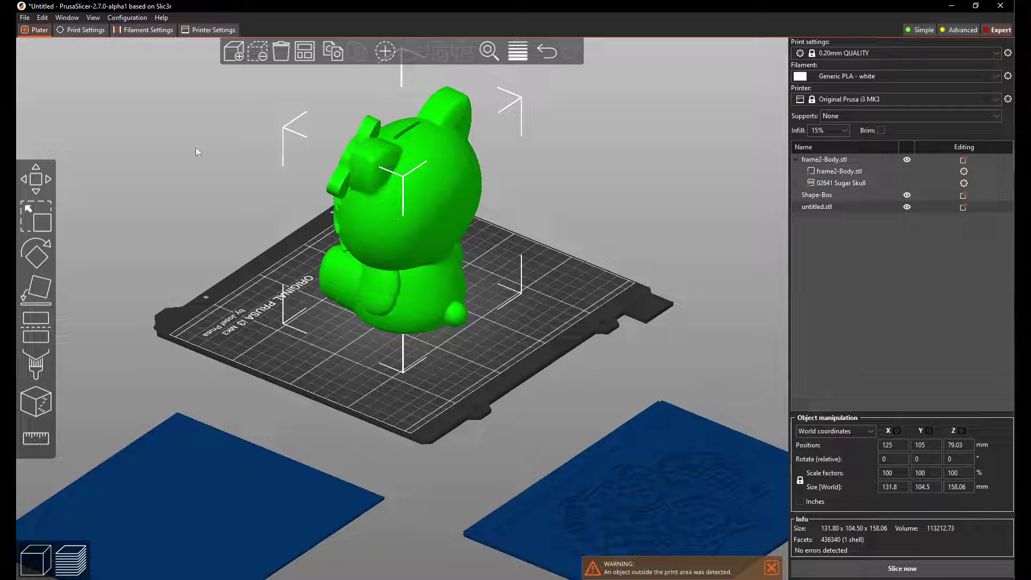
# Step: Add 02641 Sugar Skull.svg to the piggy bank as an embossed SVG part
pyautogui.rightClick(424, 202)
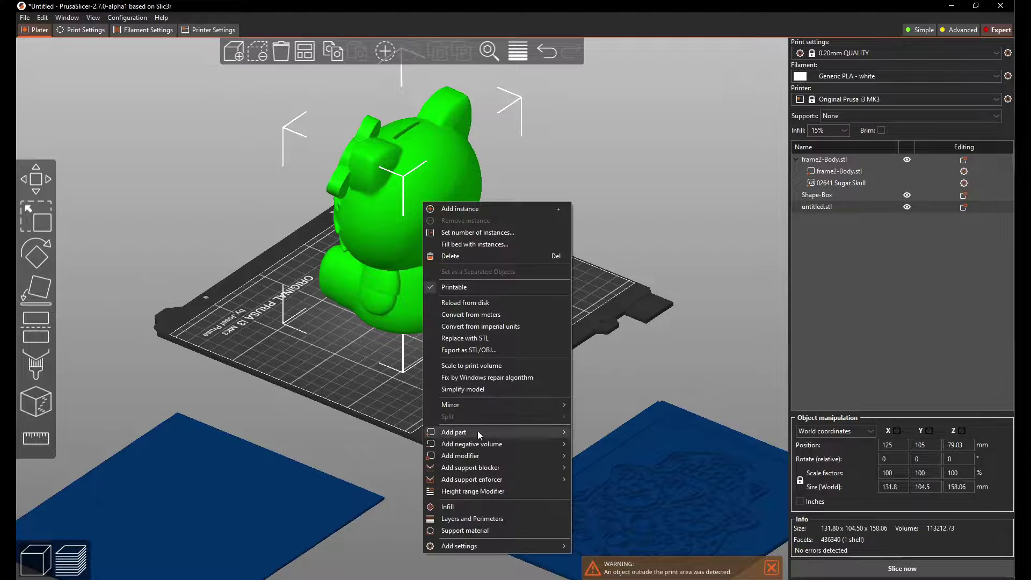
pyautogui.moveTo(568, 446)
pyautogui.click(594, 514)
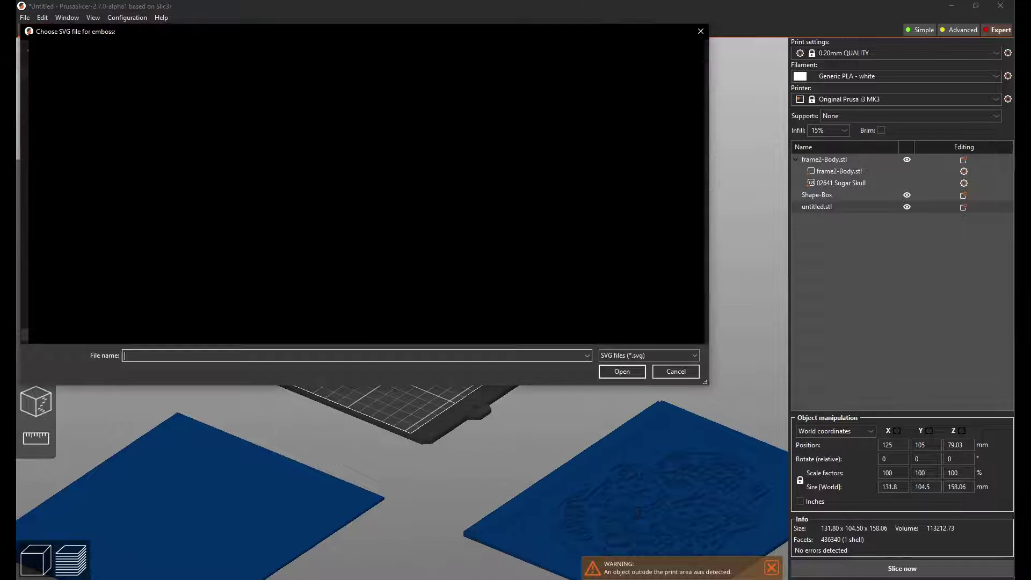
pyautogui.click(622, 371)
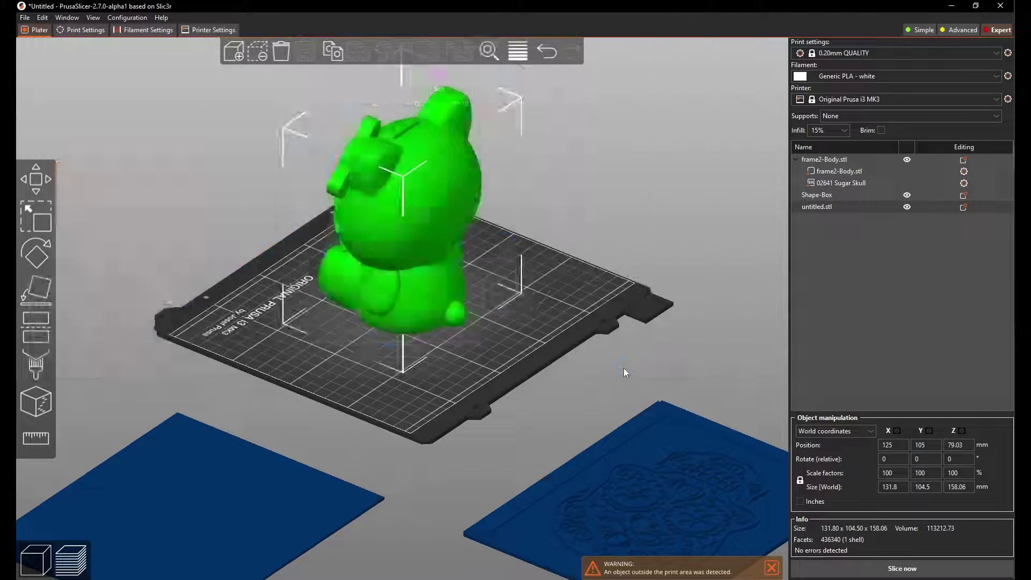
pyautogui.moveTo(601, 372); pyautogui.dragTo(528, 405)
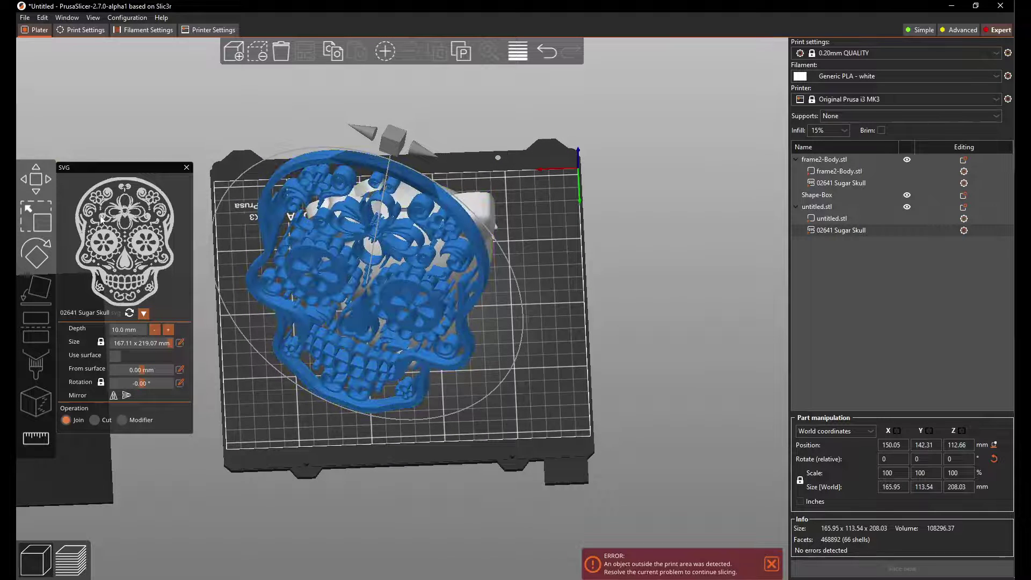
# Step: Rotate the skull part upright around the X axis to 168.71 × 23.26 × 219.26 mm
pyautogui.click(35, 220)
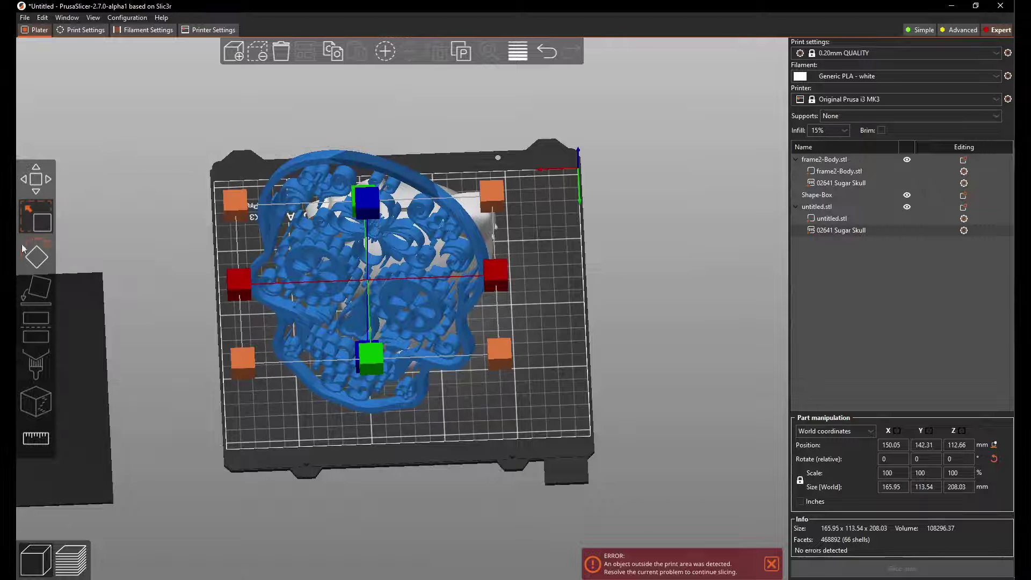
pyautogui.click(36, 255)
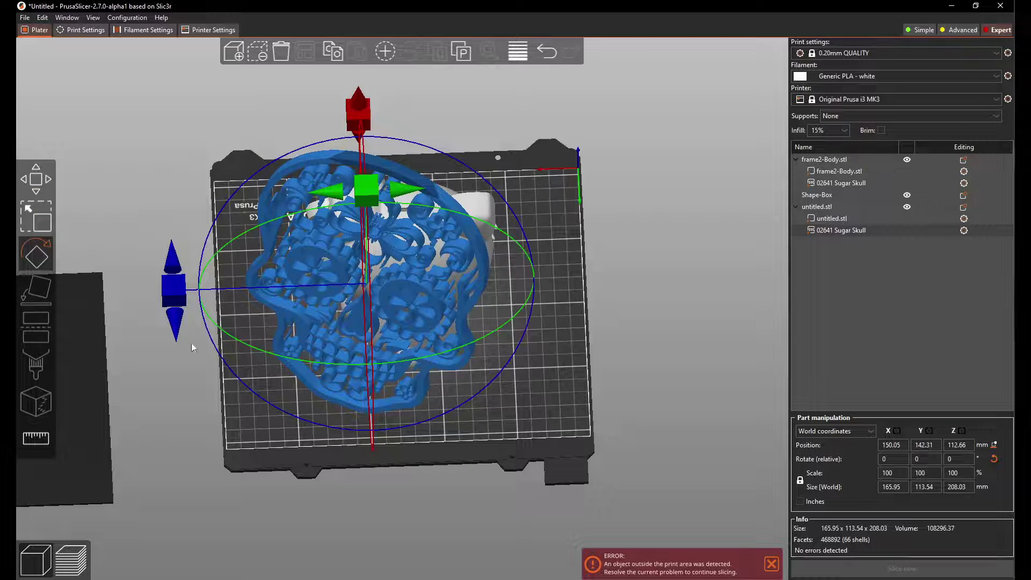
pyautogui.moveTo(364, 404); pyautogui.dragTo(429, 397)
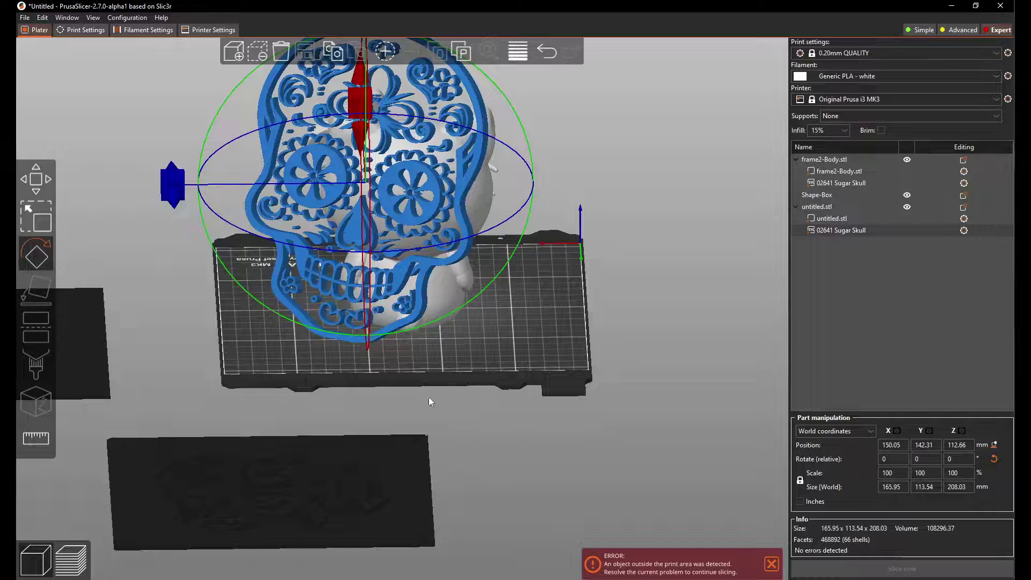
pyautogui.moveTo(150, 189); pyautogui.dragTo(196, 436)
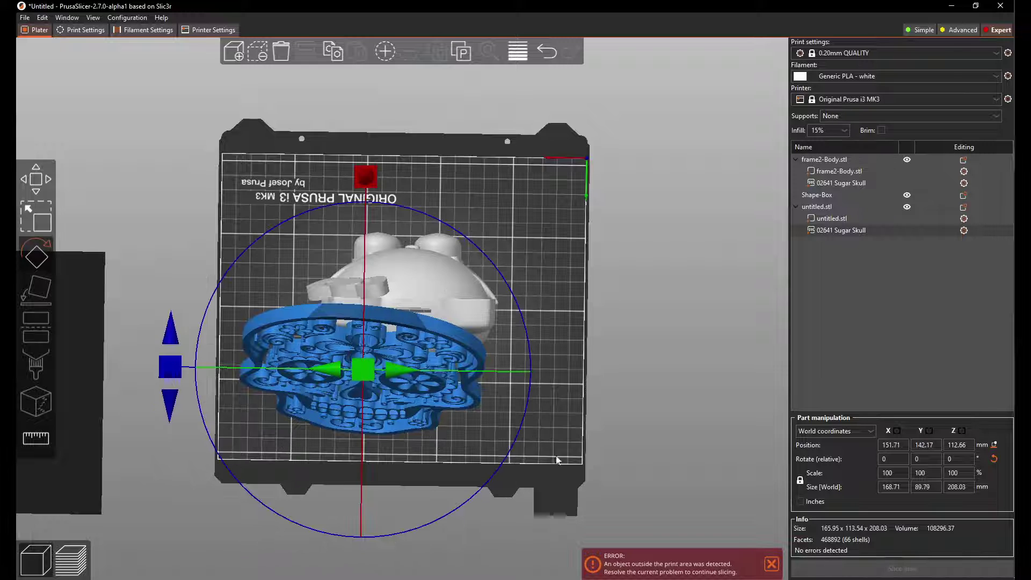
pyautogui.moveTo(557, 460); pyautogui.dragTo(490, 376)
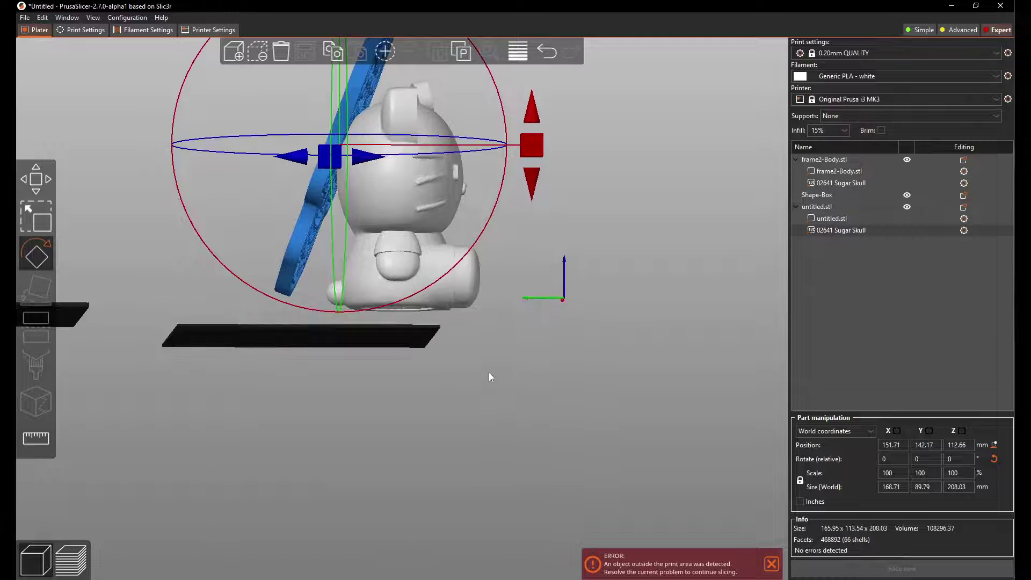
pyautogui.moveTo(532, 153); pyautogui.dragTo(484, 94)
pyautogui.moveTo(344, 388); pyautogui.dragTo(406, 416)
pyautogui.click(35, 179)
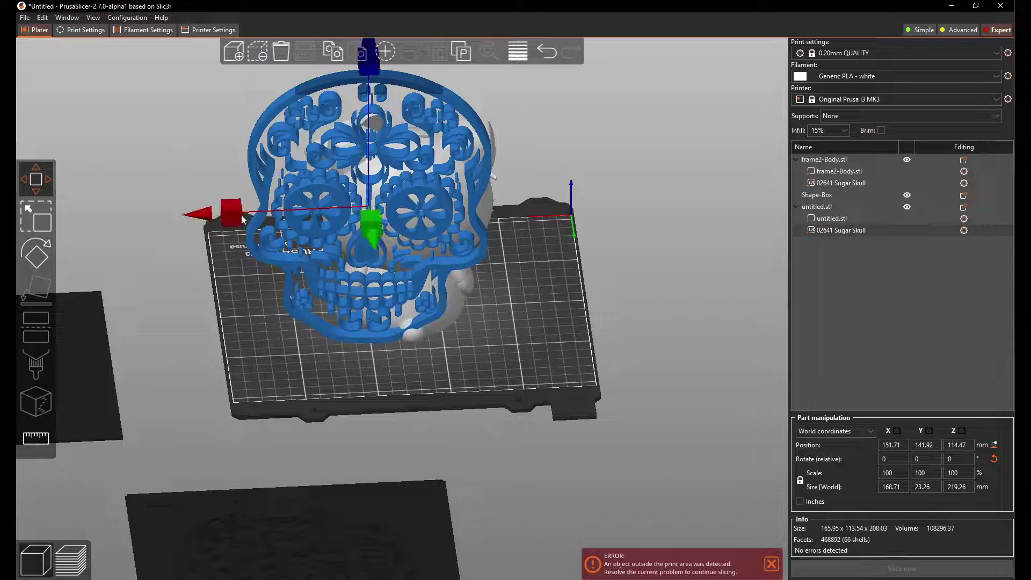
# Step: Slide the skull along X and scale it down to about 40 percent
pyautogui.moveTo(235, 218); pyautogui.dragTo(265, 215)
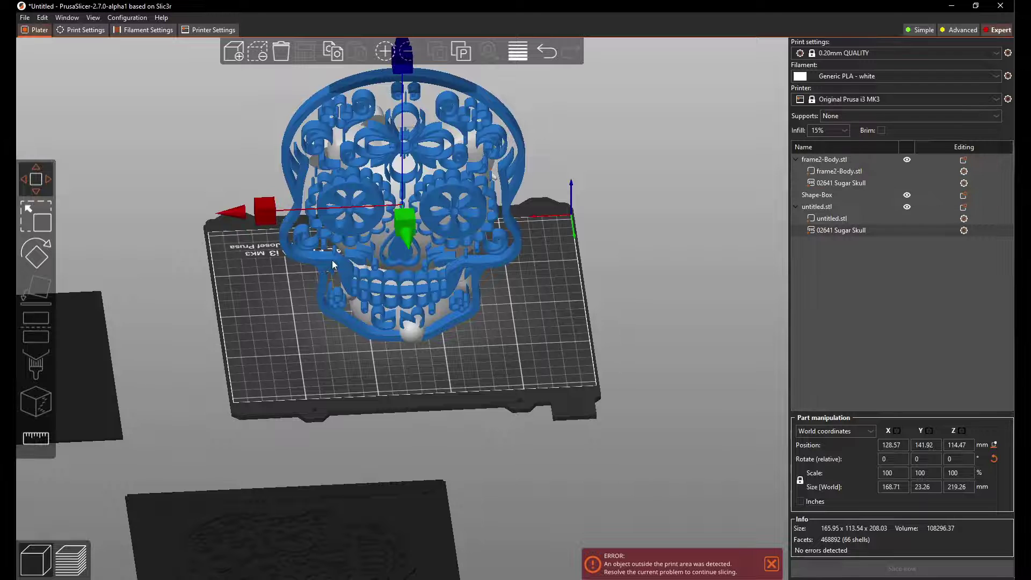
pyautogui.click(34, 259)
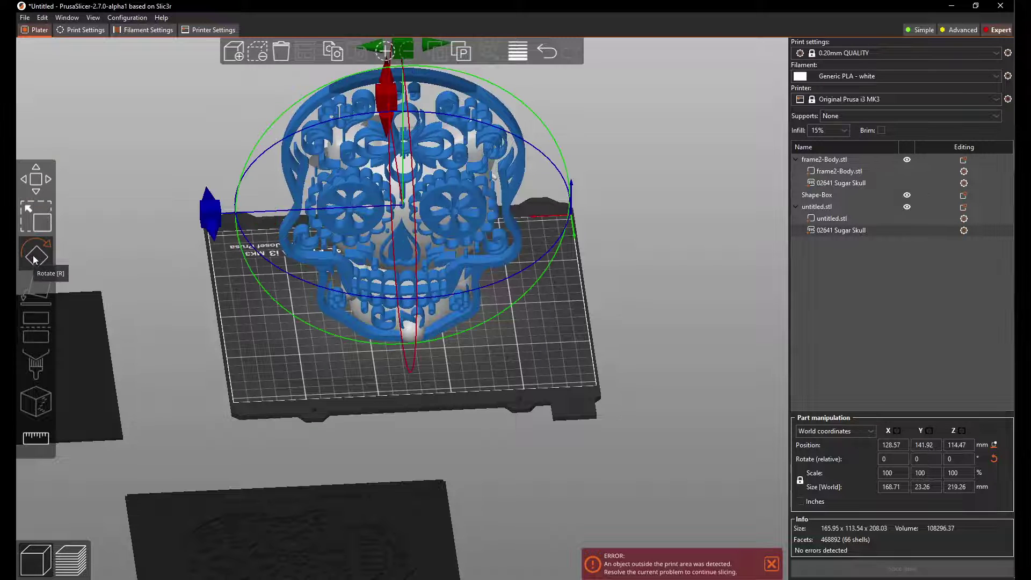
pyautogui.press('s')
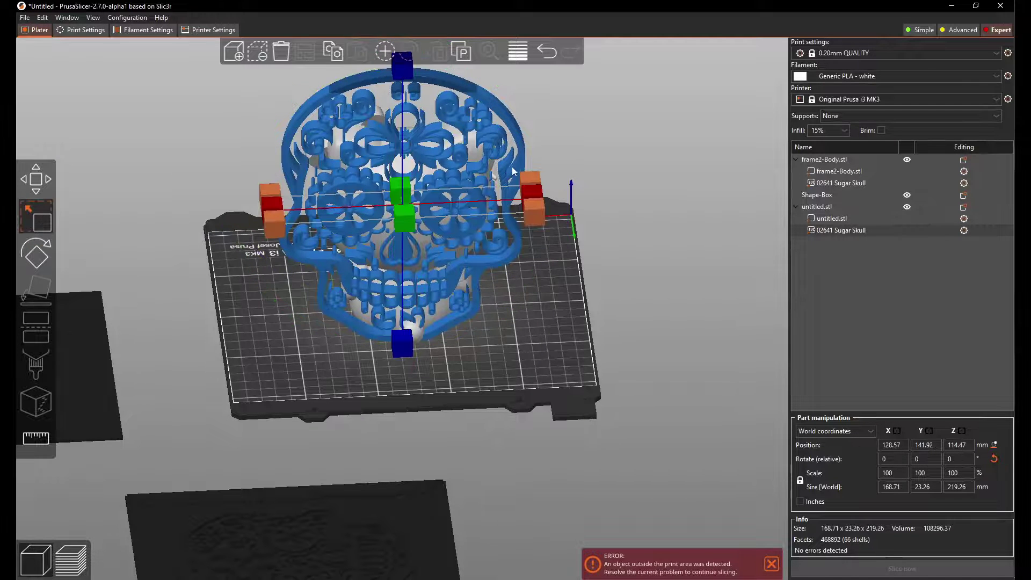
pyautogui.click(890, 488)
pyautogui.doubleClick(888, 488)
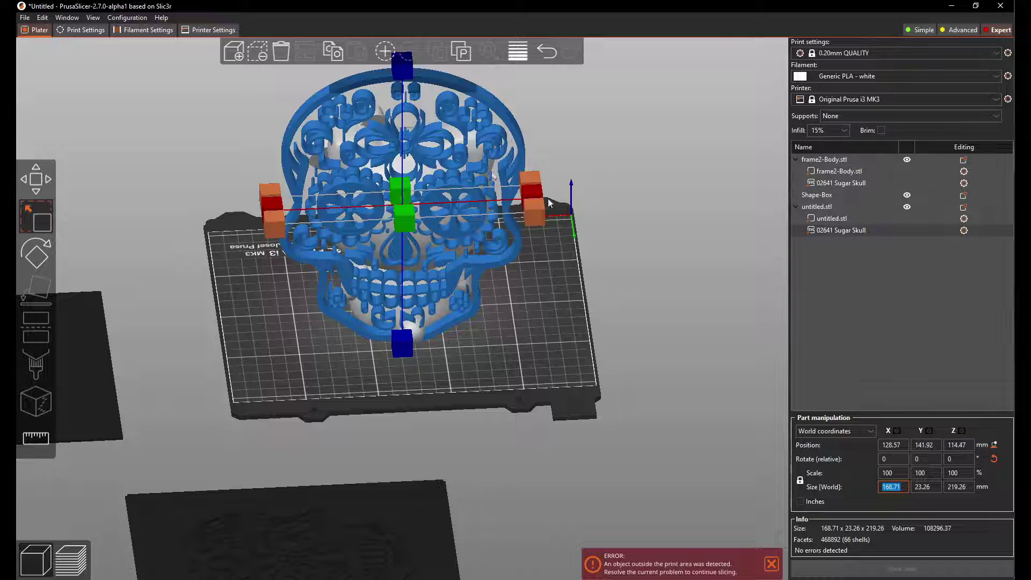
pyautogui.moveTo(533, 211); pyautogui.dragTo(137, 316)
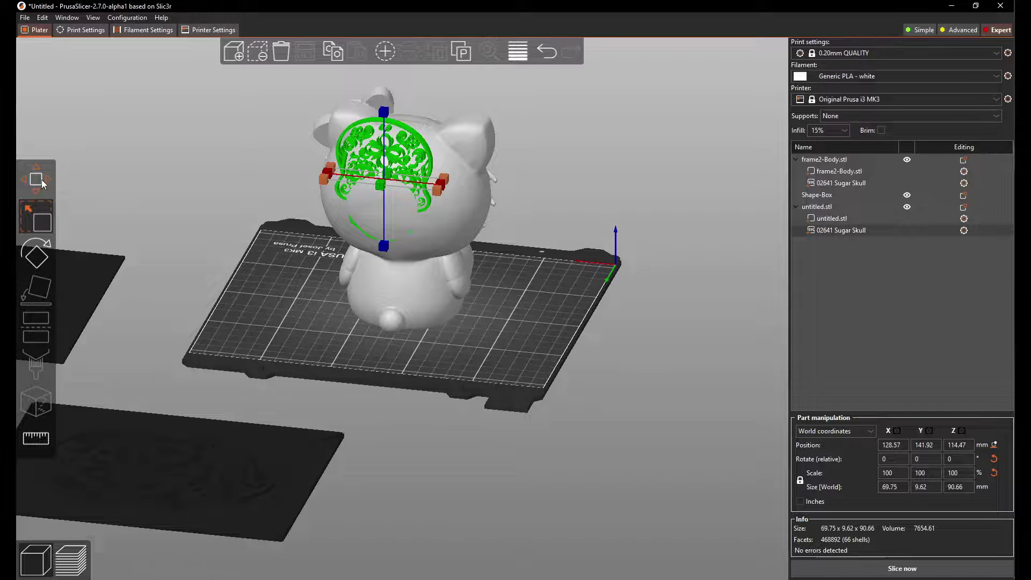
# Step: Push the skull onto the figure's head, centre it, and shrink it to 57.51 × 7.93 × 74.74 mm
pyautogui.click(41, 184)
pyautogui.moveTo(540, 298); pyautogui.dragTo(334, 237)
pyautogui.moveTo(332, 198); pyautogui.dragTo(453, 397)
pyautogui.moveTo(416, 126); pyautogui.dragTo(420, 141)
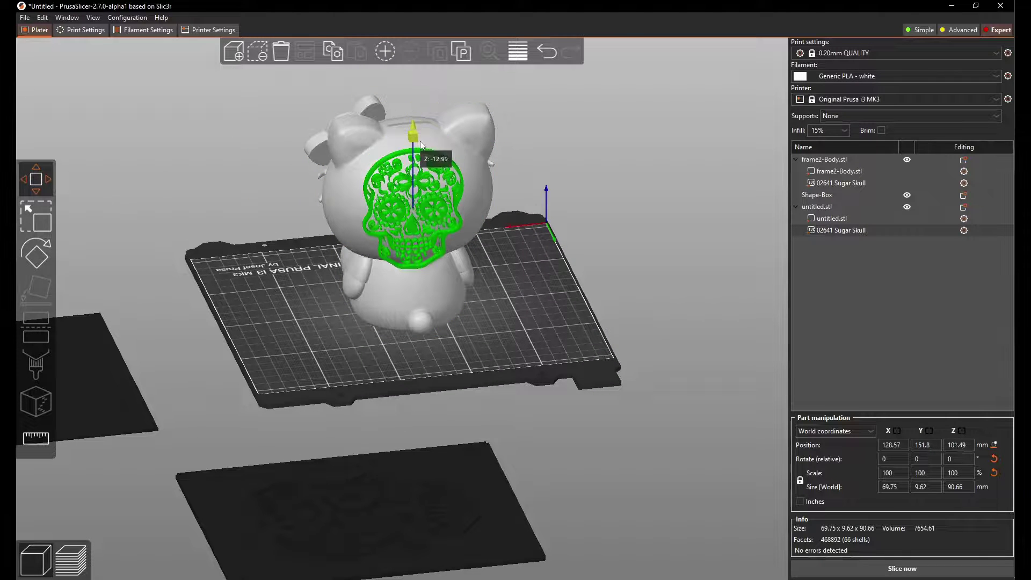
pyautogui.moveTo(457, 197); pyautogui.dragTo(582, 319)
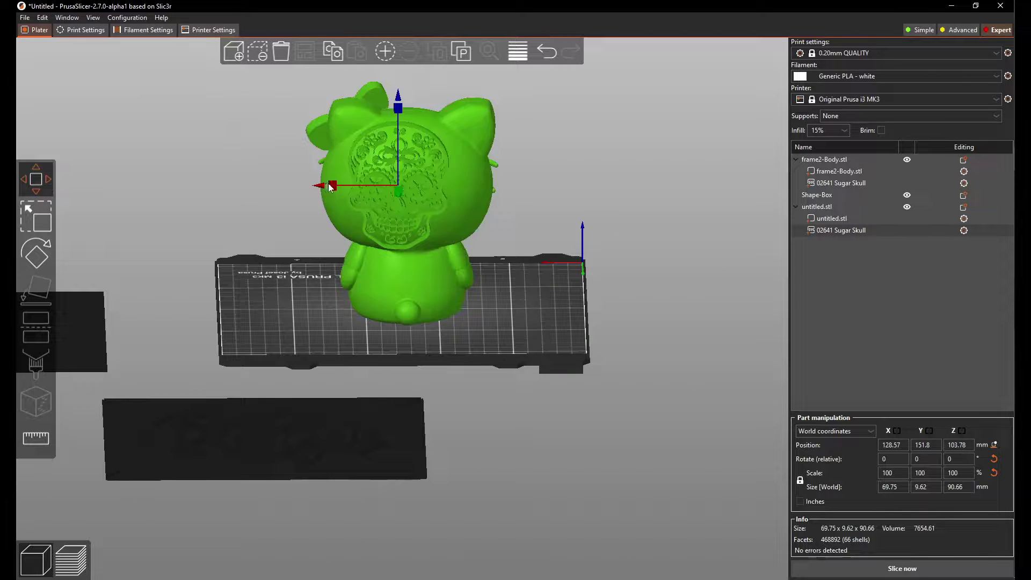
pyautogui.moveTo(322, 187); pyautogui.dragTo(326, 188)
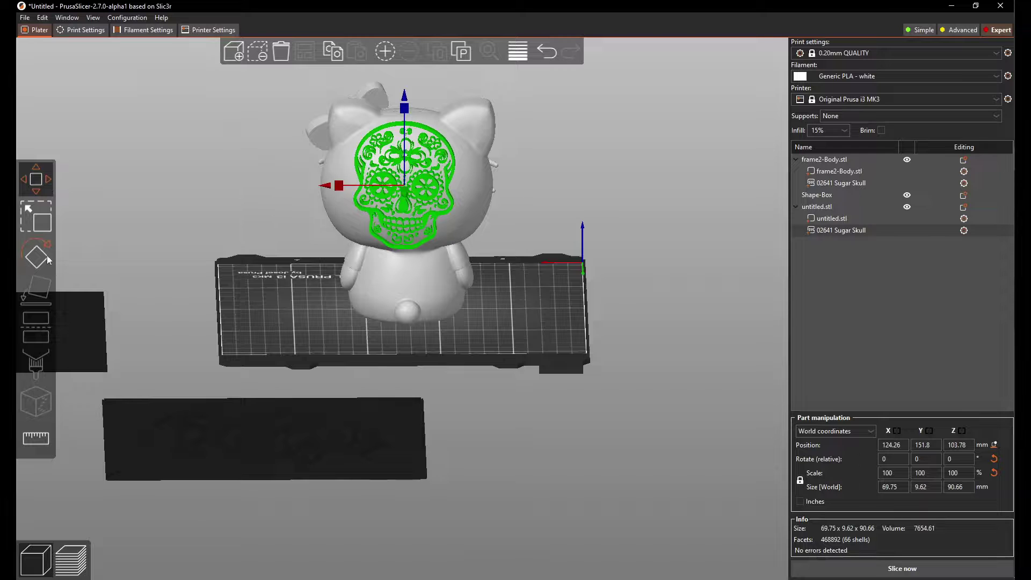
pyautogui.click(38, 224)
pyautogui.moveTo(510, 215); pyautogui.dragTo(507, 363)
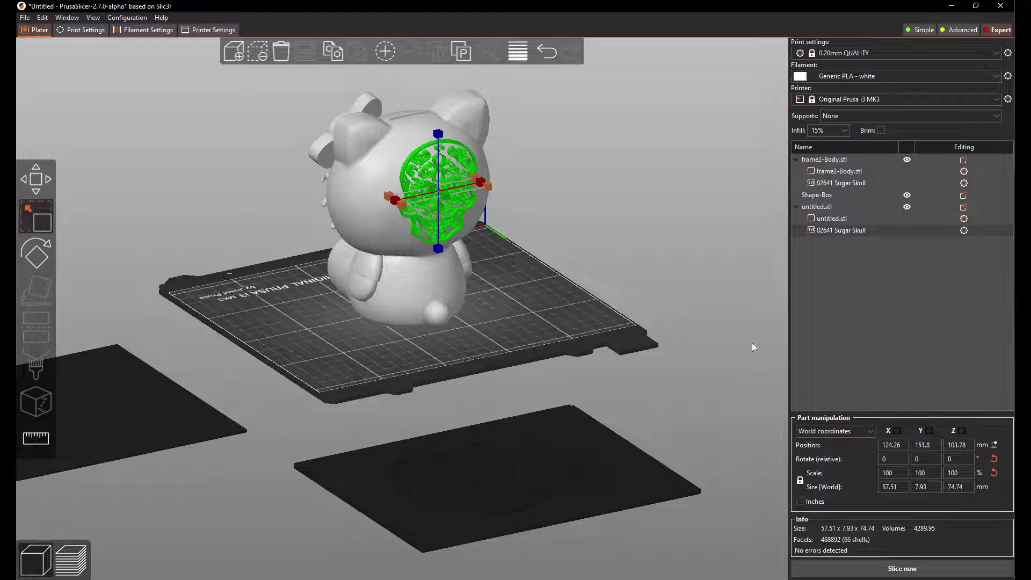
pyautogui.click(579, 214)
# Step: Select the piggy bank's Sugar Skull part and open its Edit SVG settings
pyautogui.scroll(2, 414, 163)
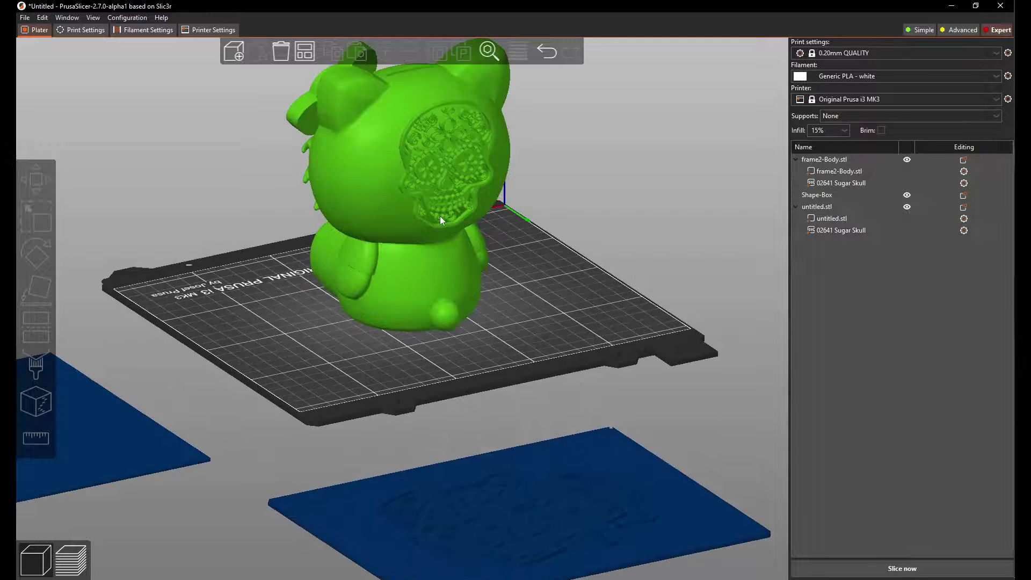
pyautogui.scroll(1, 503, 292)
pyautogui.scroll(-3, 501, 289)
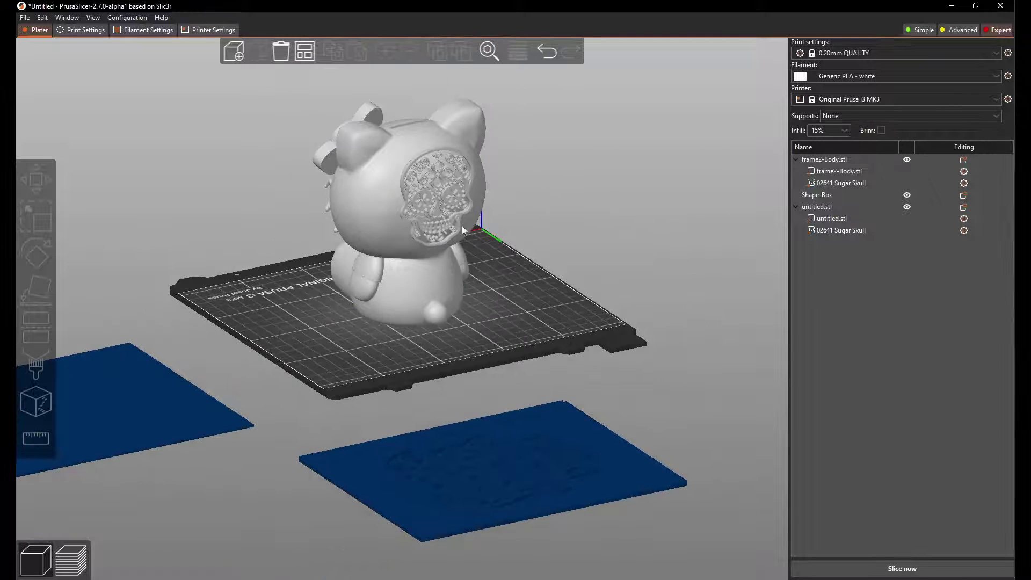
pyautogui.click(832, 185)
pyautogui.click(847, 231)
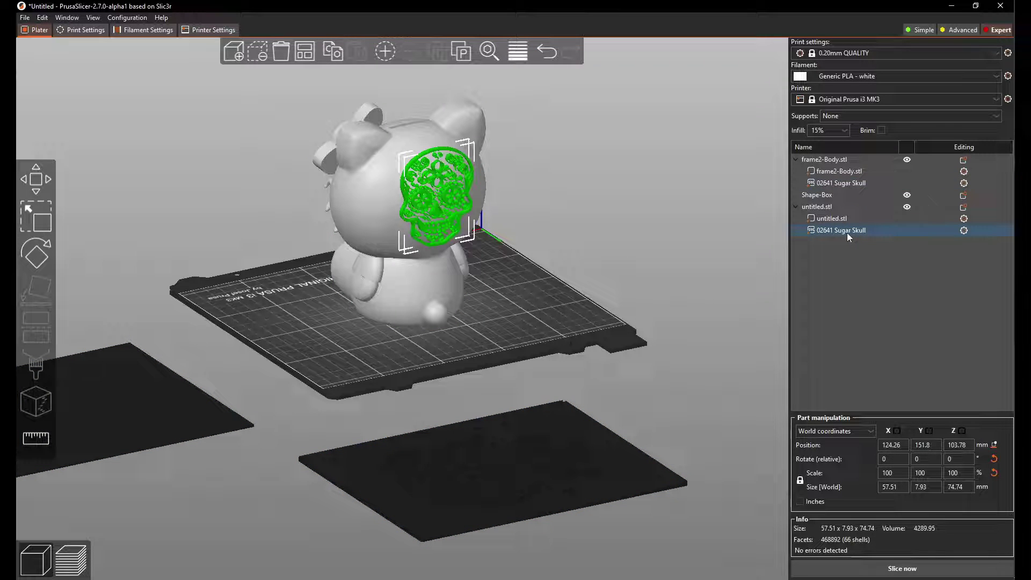
pyautogui.rightClick(847, 234)
pyautogui.click(859, 239)
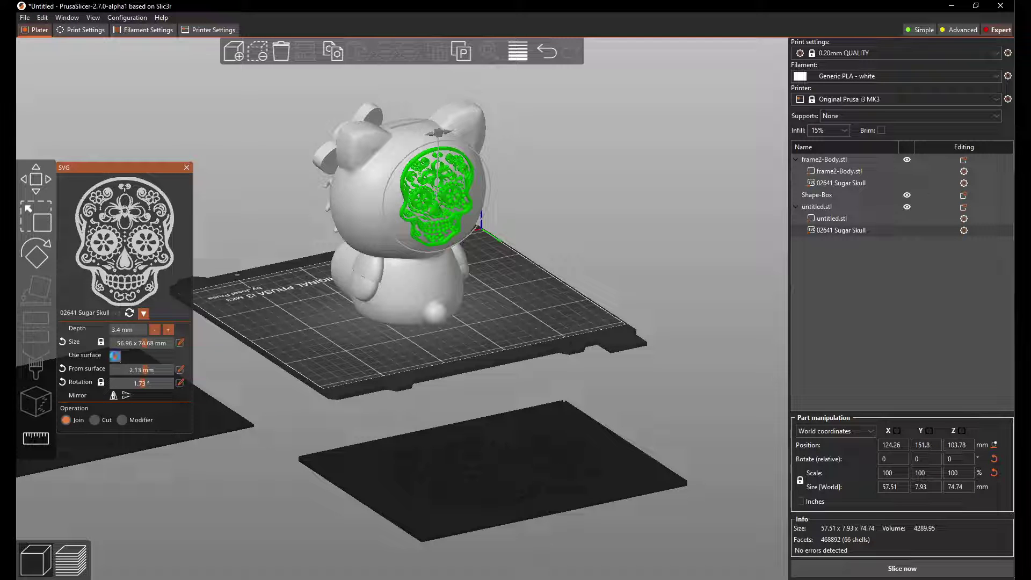
# Step: Enable Use surface so the skull wraps the head as a 3.4 mm-deep relief
pyautogui.click(115, 356)
pyautogui.click(115, 355)
pyautogui.moveTo(499, 341); pyautogui.dragTo(353, 359)
pyautogui.click(842, 295)
pyautogui.moveTo(538, 376); pyautogui.dragTo(417, 451)
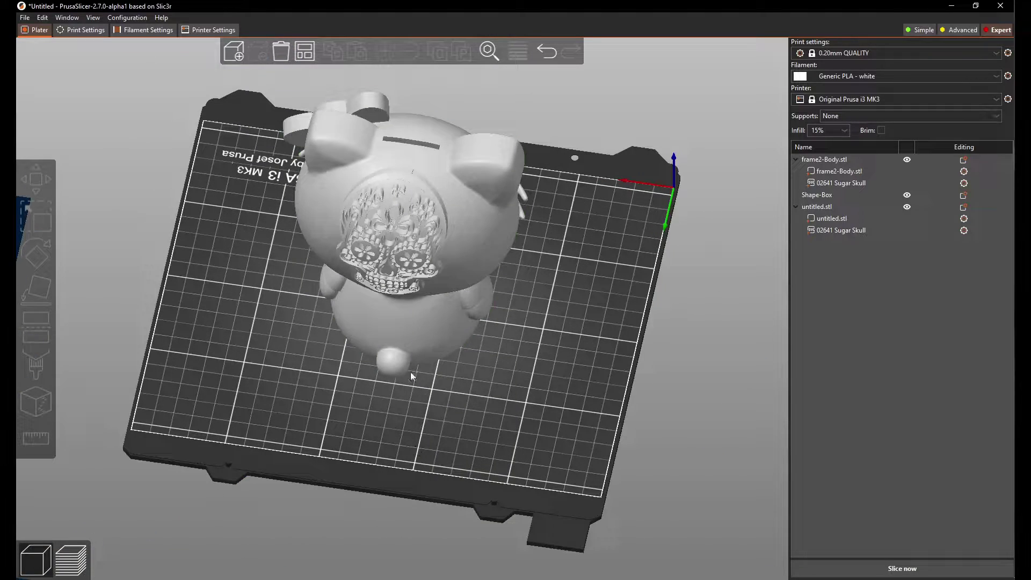
pyautogui.moveTo(483, 414); pyautogui.dragTo(458, 402)
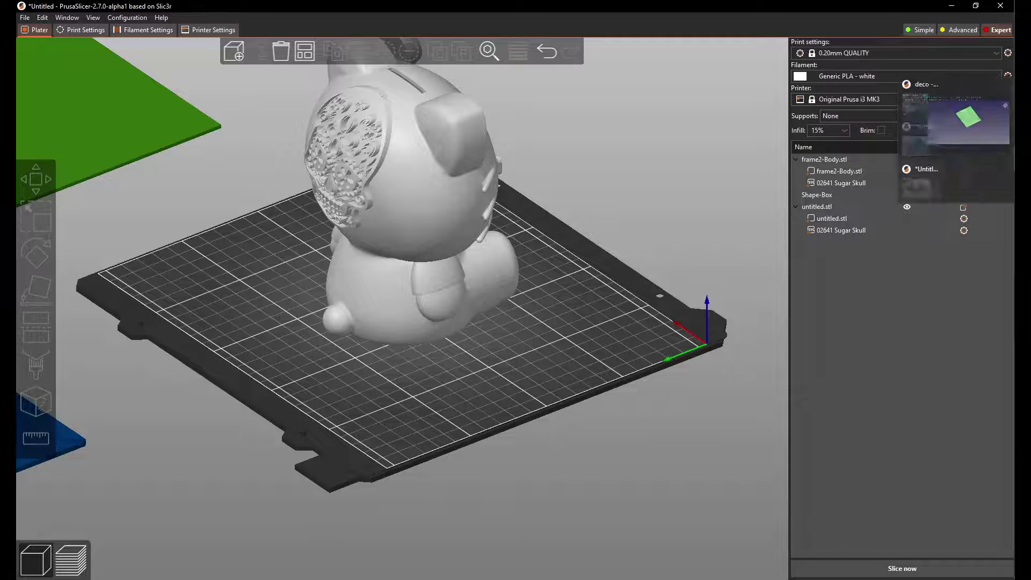
pyautogui.click(952, 100)
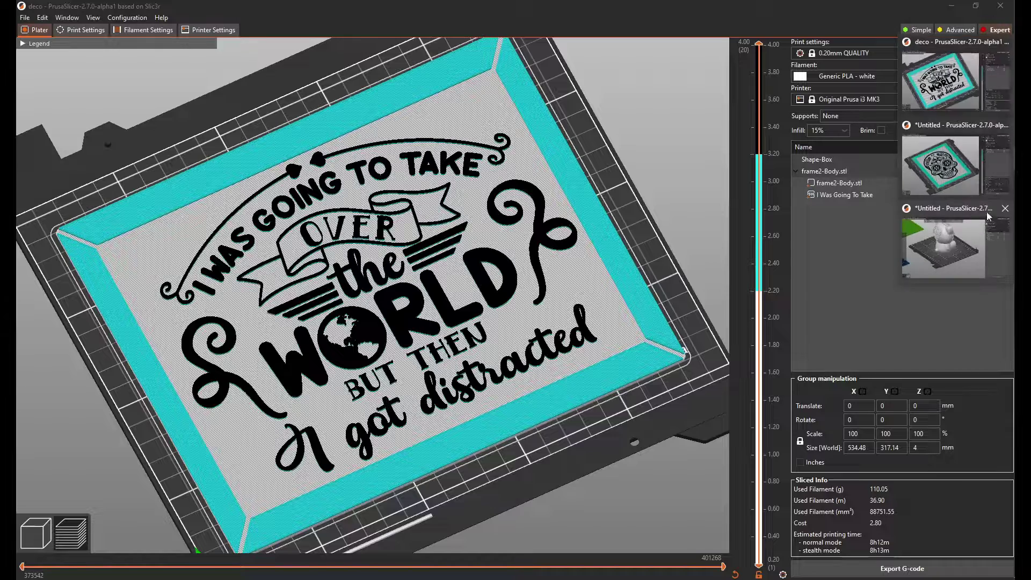
# Step: Bring forward the other Untitled window showing the sliced sugar skull frame
pyautogui.click(942, 166)
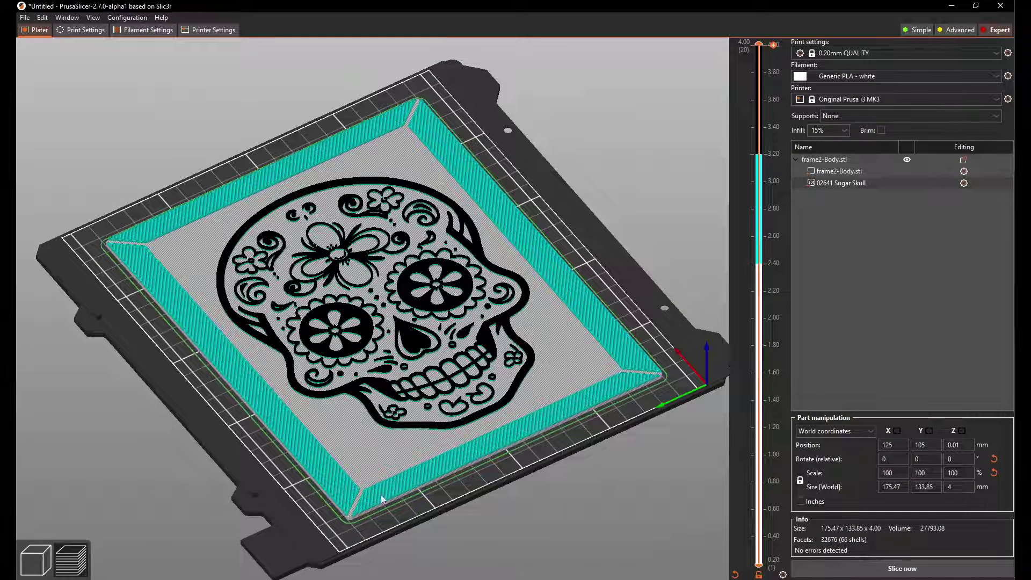